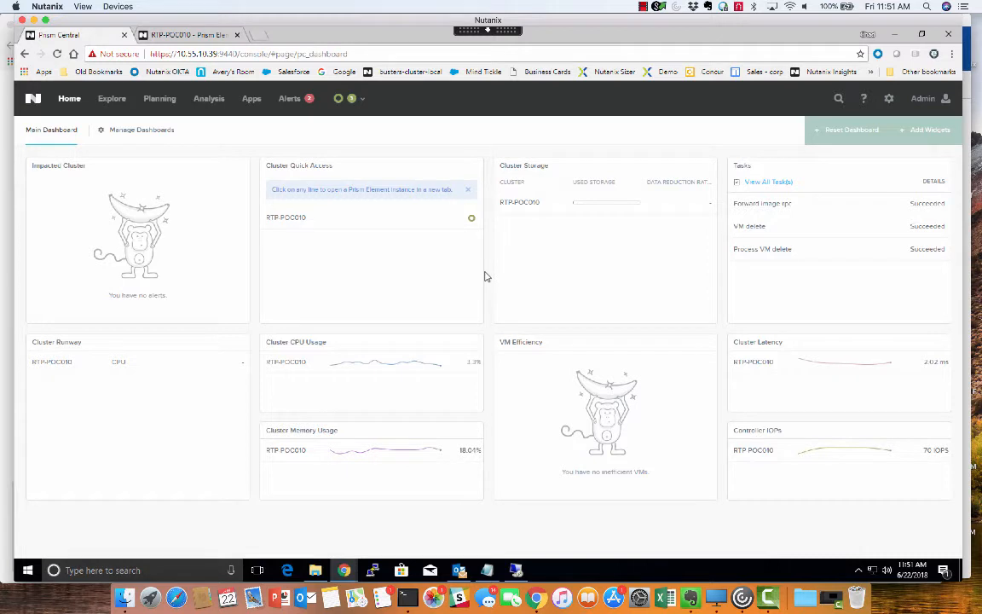
Step: Display the VM inventory in Prism Central, and clear the active SSH session's screen in Terminal
left_click(112, 99)
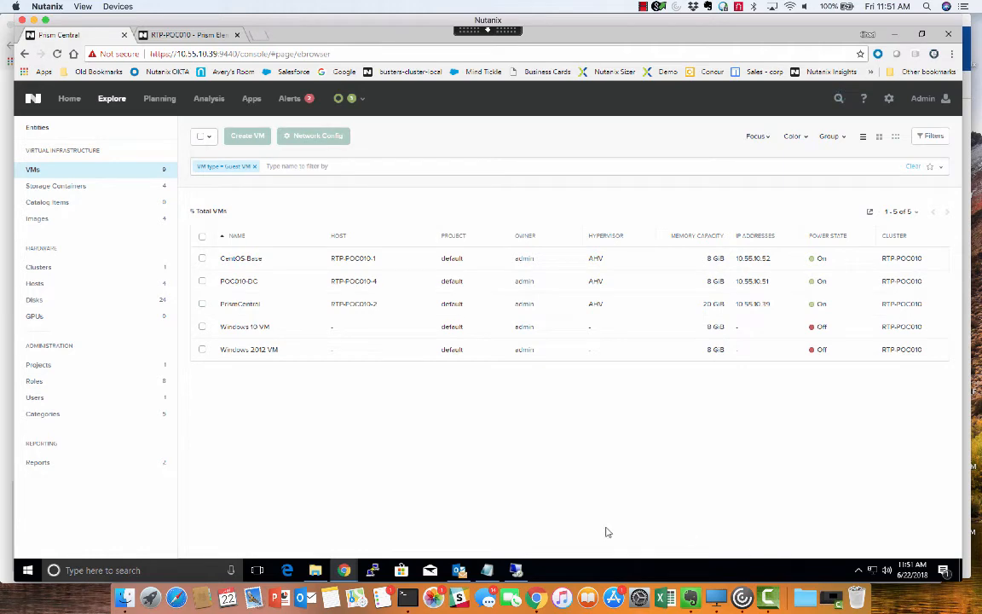
left_click(407, 596)
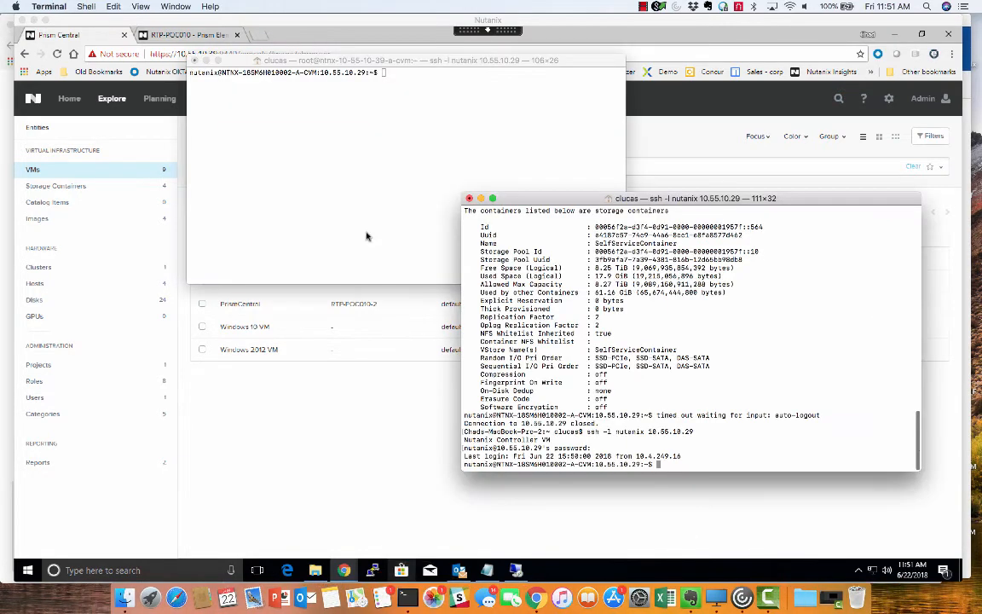
type("clear")
key("Return")
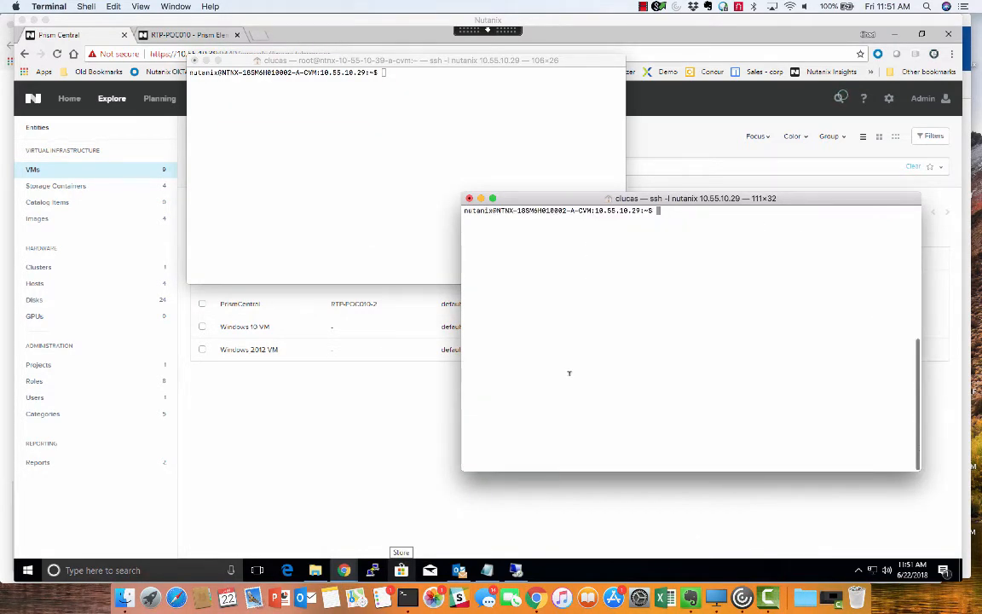
Step: List the cluster's VMs in the other SSH session with the command acli vm.list
left_click(409, 171)
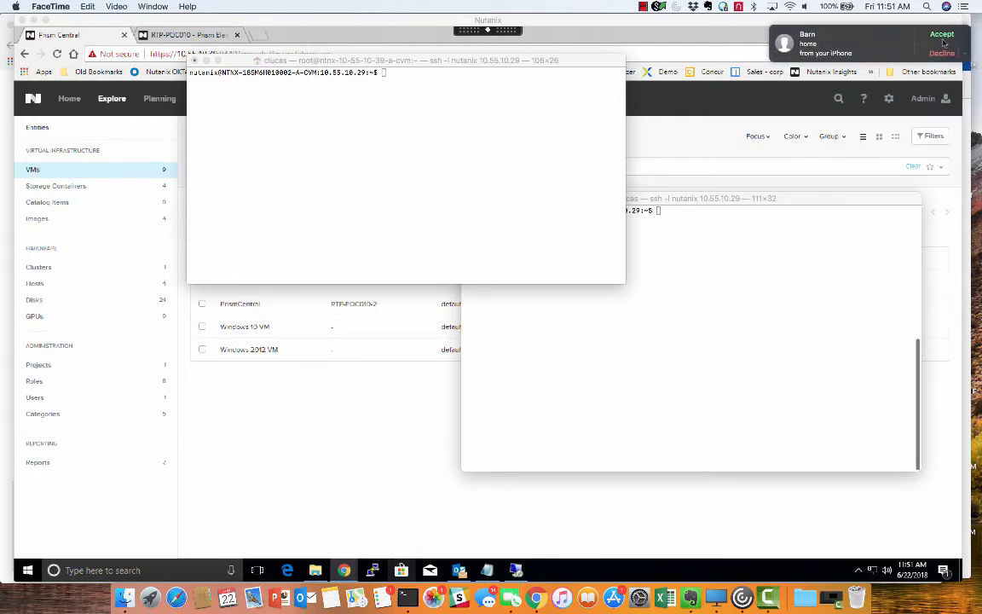
left_click(445, 160)
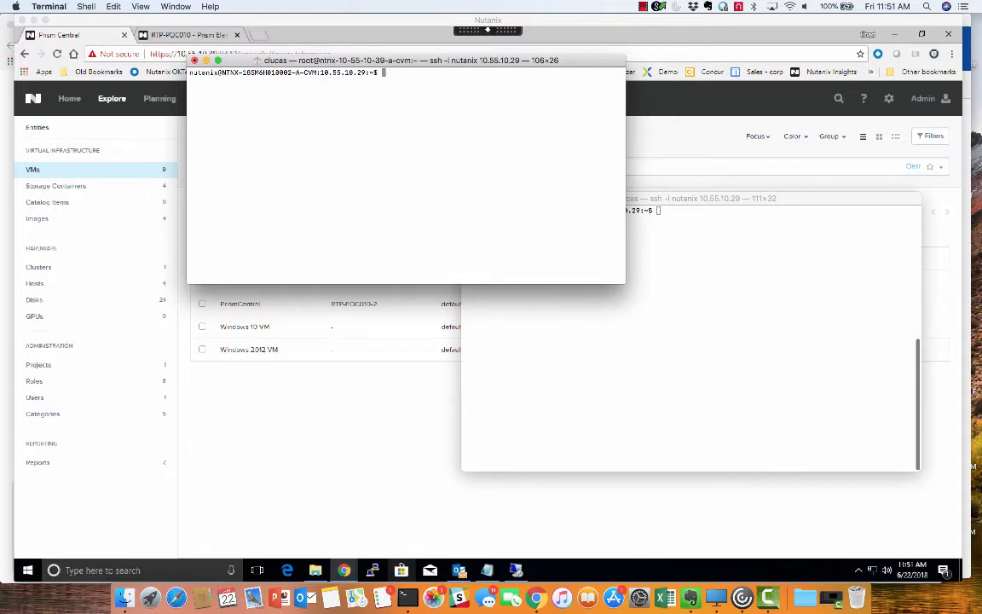
type("acli vm.list")
key("Return")
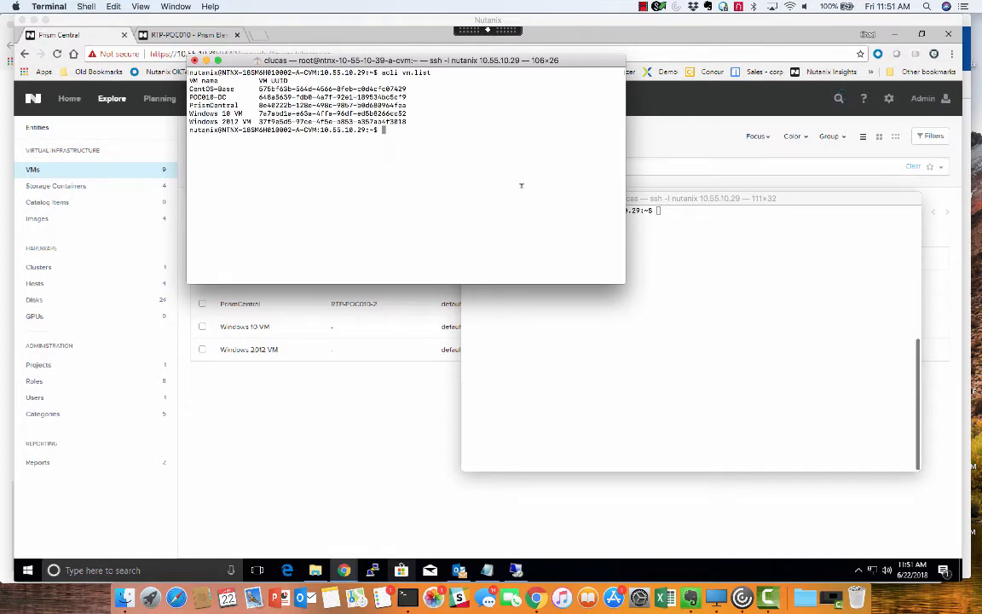
Step: Run acli vm.get CentOS-Base and bring the disk_list section of its output into view
type("acli vm.get CentOS-Base")
key("Return")
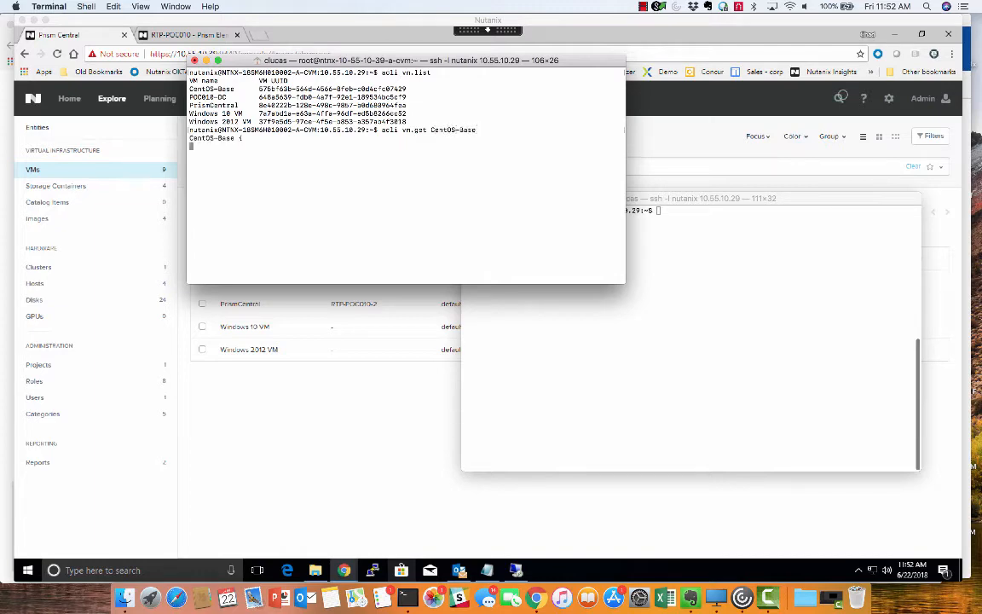
scroll(415, 219, "up", 5)
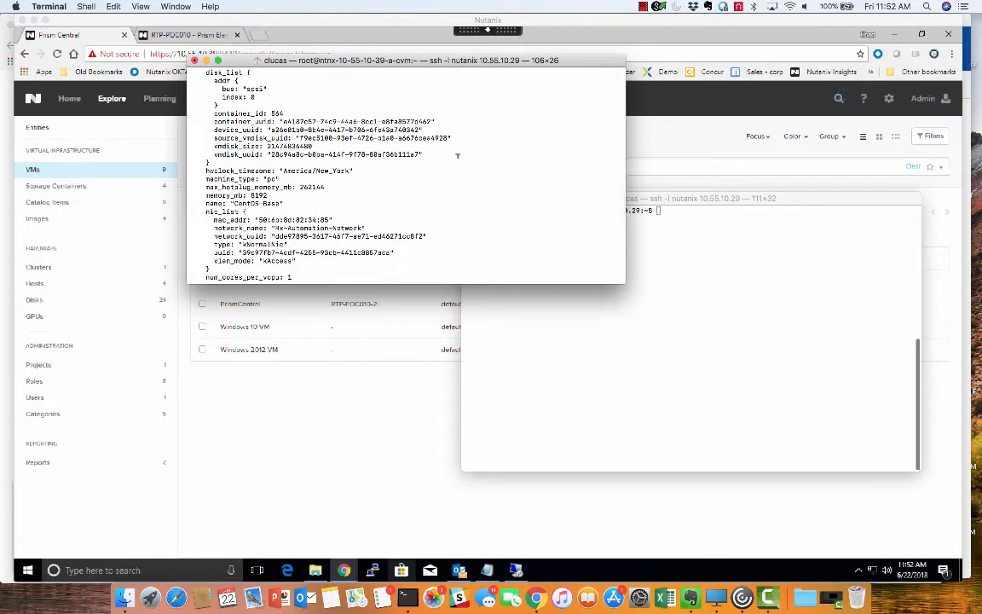
Step: List the storage containers in the second SSH session with the command ncli container list
left_click(645, 294)
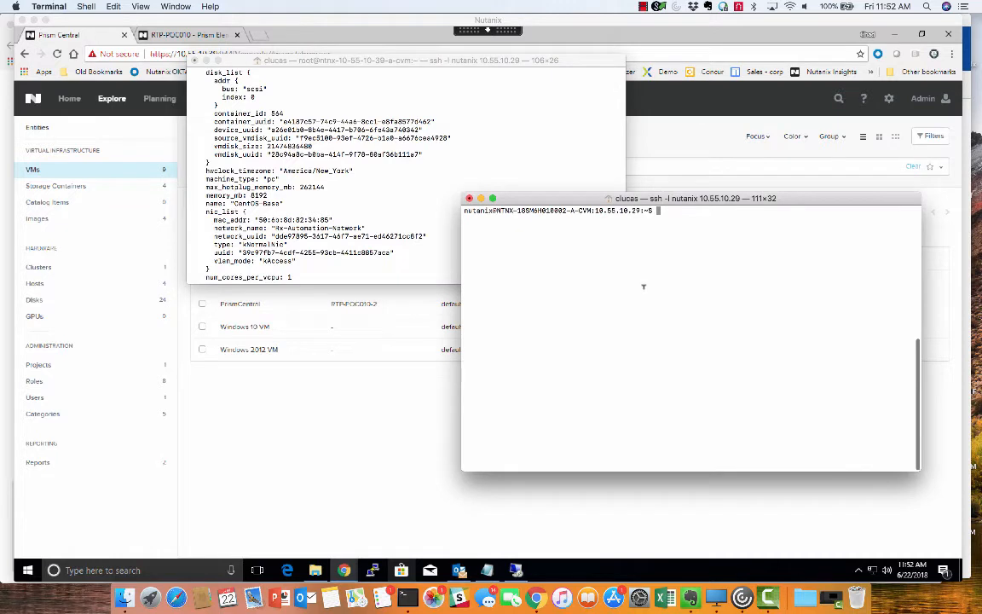
type("ncli con")
type("n")
type("tainer list")
key("Return")
Step: Compare the end of the disk's container_uuid with the listed container's Uuid, and highlight the matching container's name
left_click(369, 118)
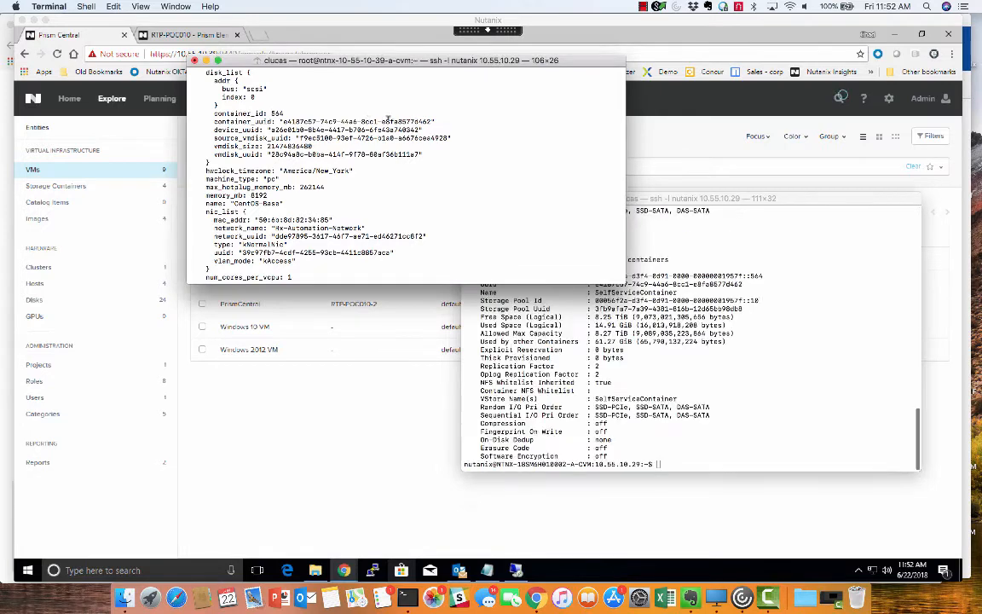
left_click_drag(411, 119, 427, 119)
left_click(708, 271)
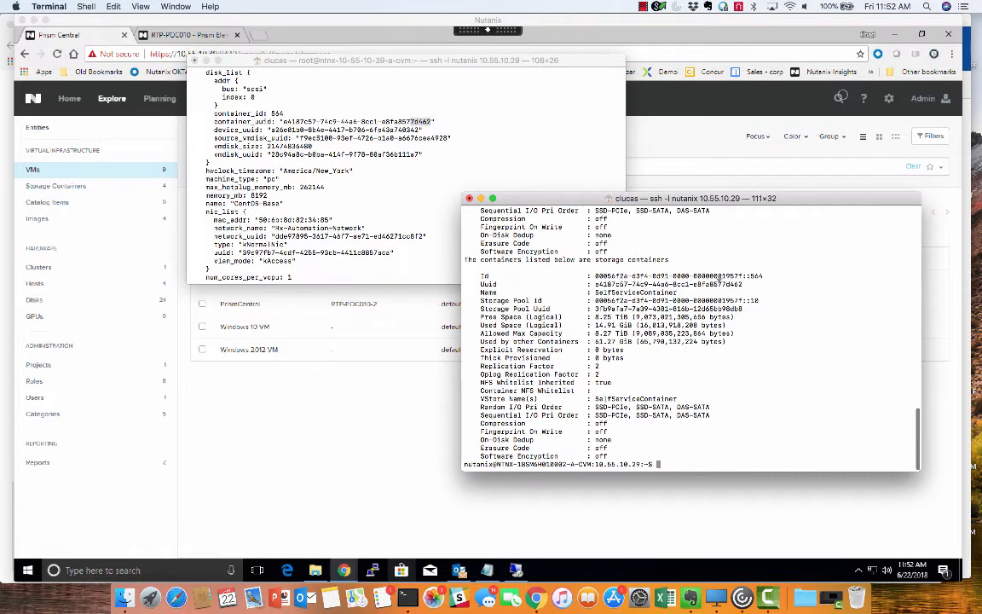
left_click_drag(721, 284, 742, 284)
left_click_drag(594, 292, 676, 290)
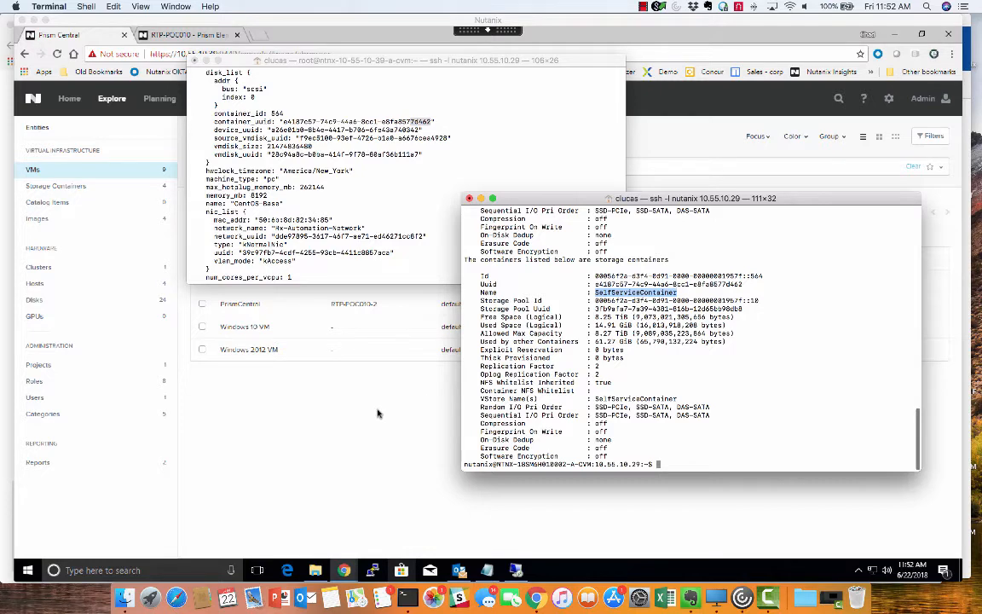
Step: Switch back to Prism Central and start adding an image with URL as its source
left_click(342, 373)
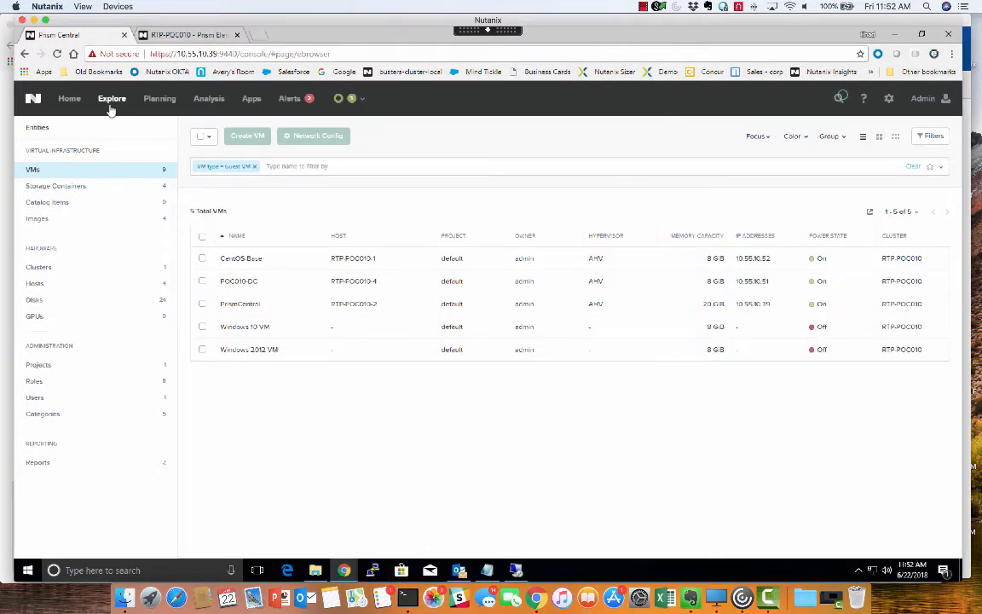
left_click(37, 219)
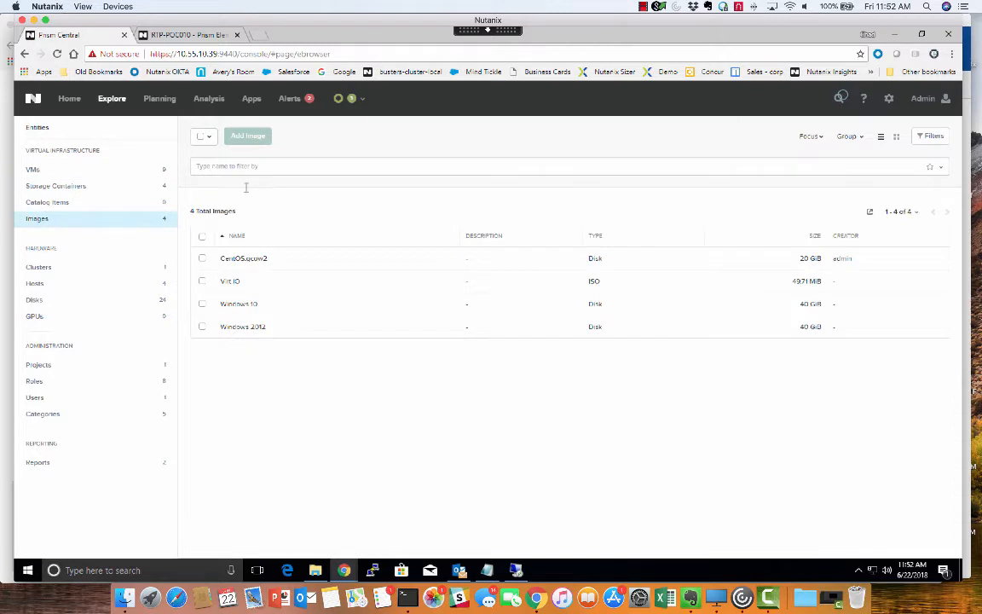
left_click(249, 135)
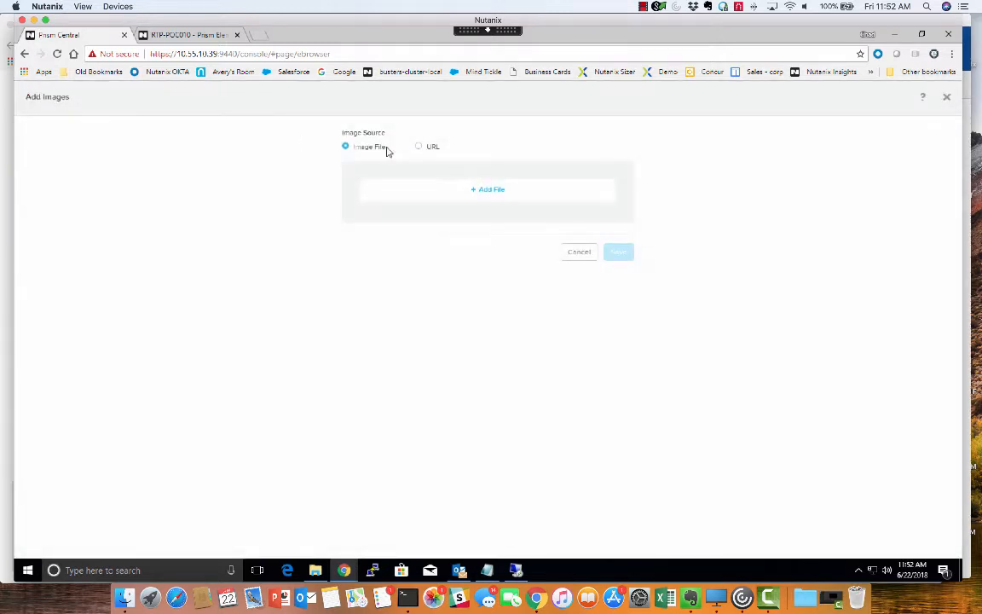
left_click(420, 148)
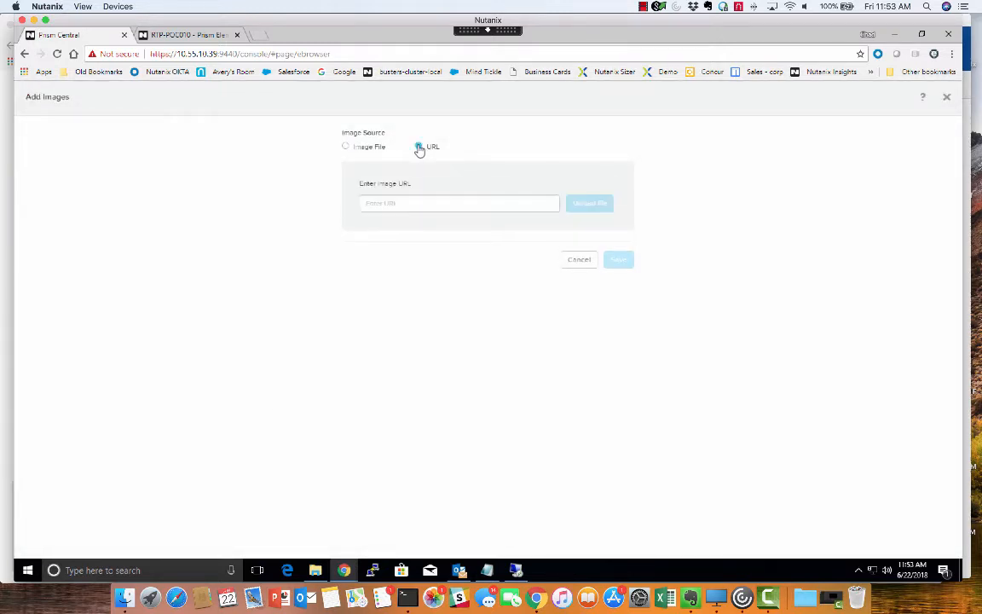
Step: Enter nfs://10.55.10.37 as the start of the image URL and decline the incoming call
left_click(393, 202)
type("nfs:/")
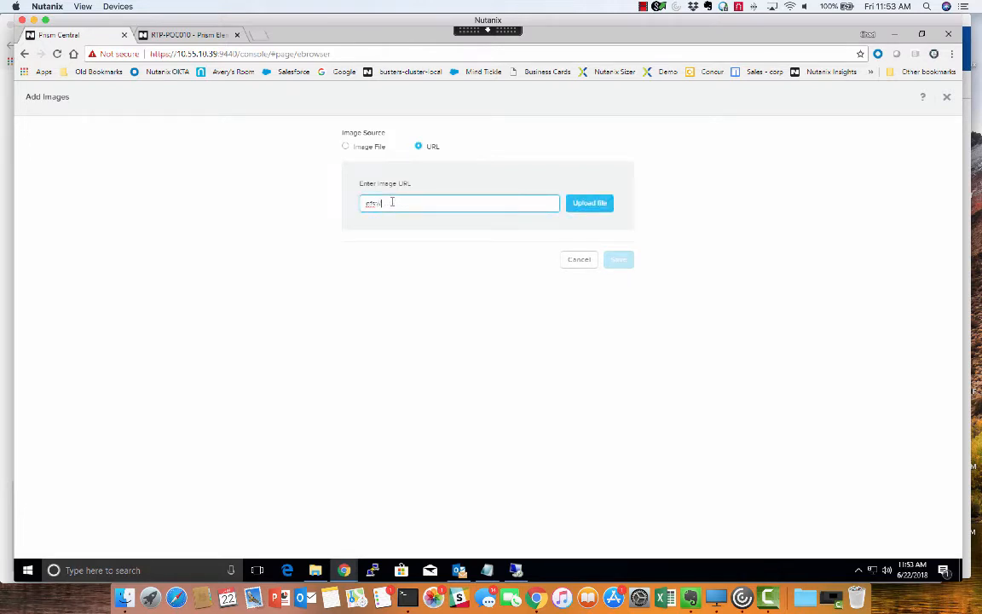
type("/10.55.10")
type(".37")
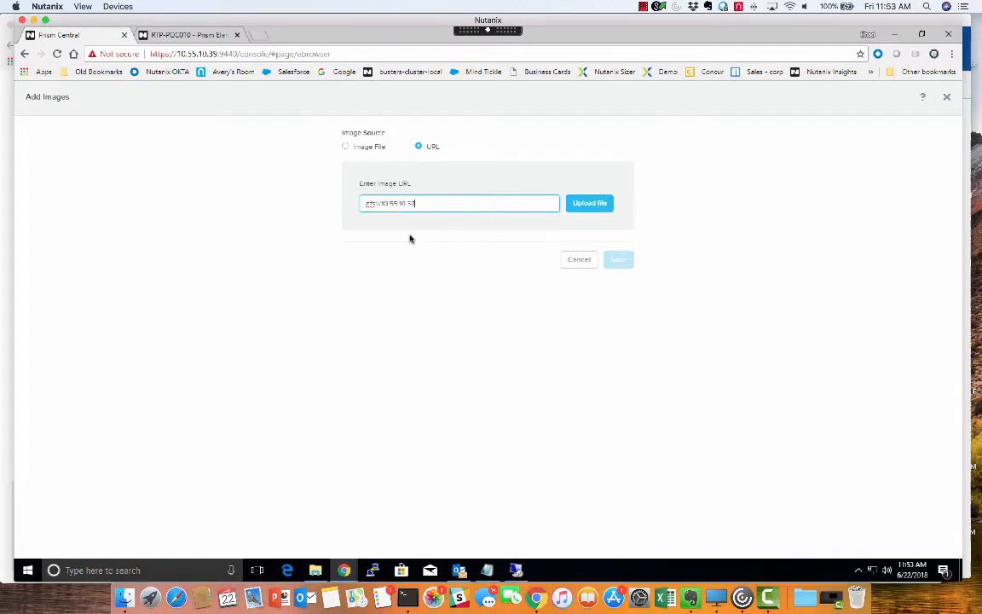
left_click(427, 203)
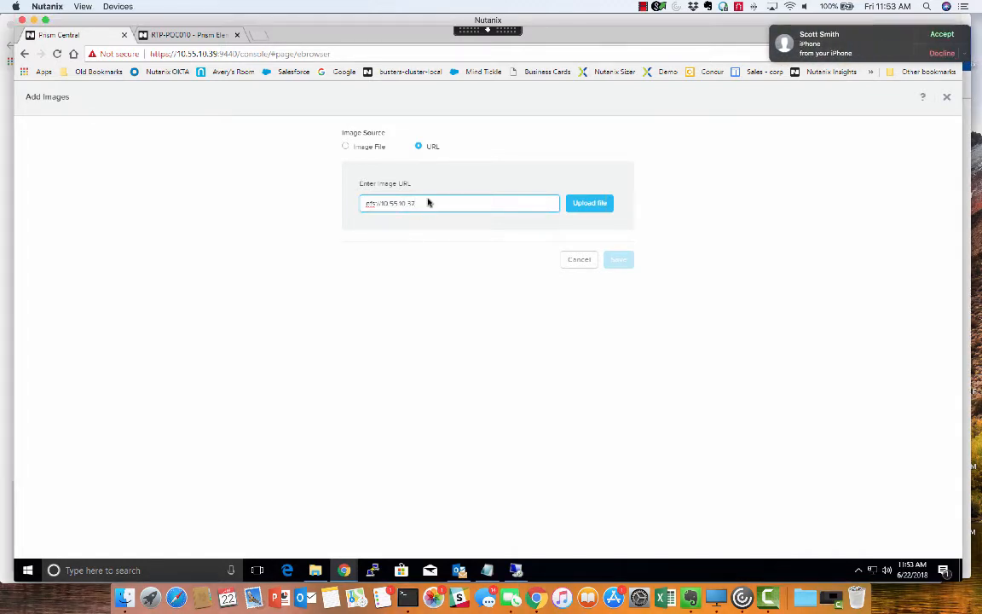
left_click(940, 50)
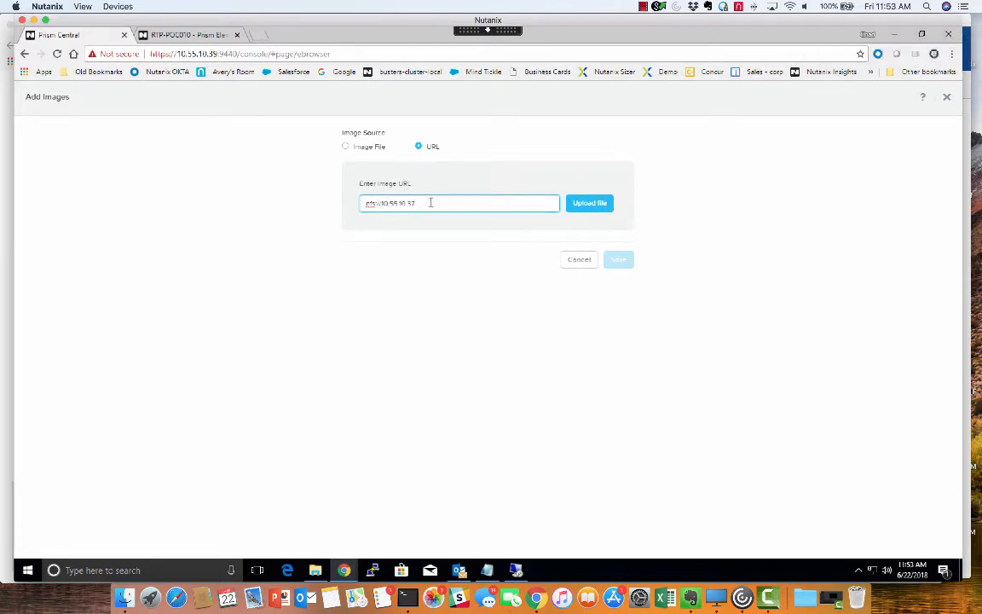
Step: Extend the image URL with the path /SelfServiceContainer/.acropolis/vmdisk/
type("/SelfServiceContainer/.acropolis")
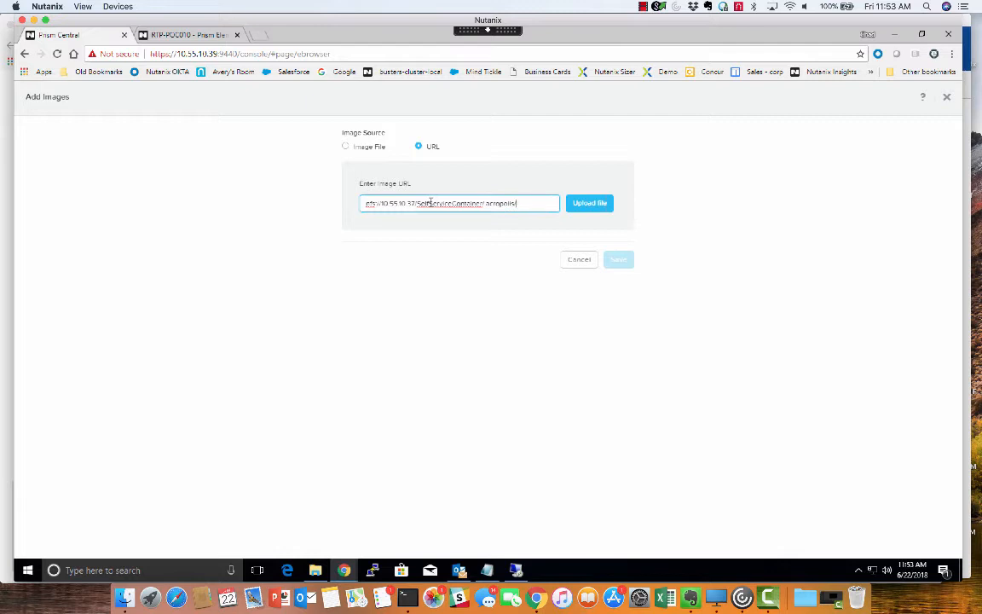
type("/vmdisk/")
Step: Copy the CentOS-Base disk's vmdisk_uuid from Terminal, append it to the image URL in Prism Central, and upload the file
key("super+Tab")
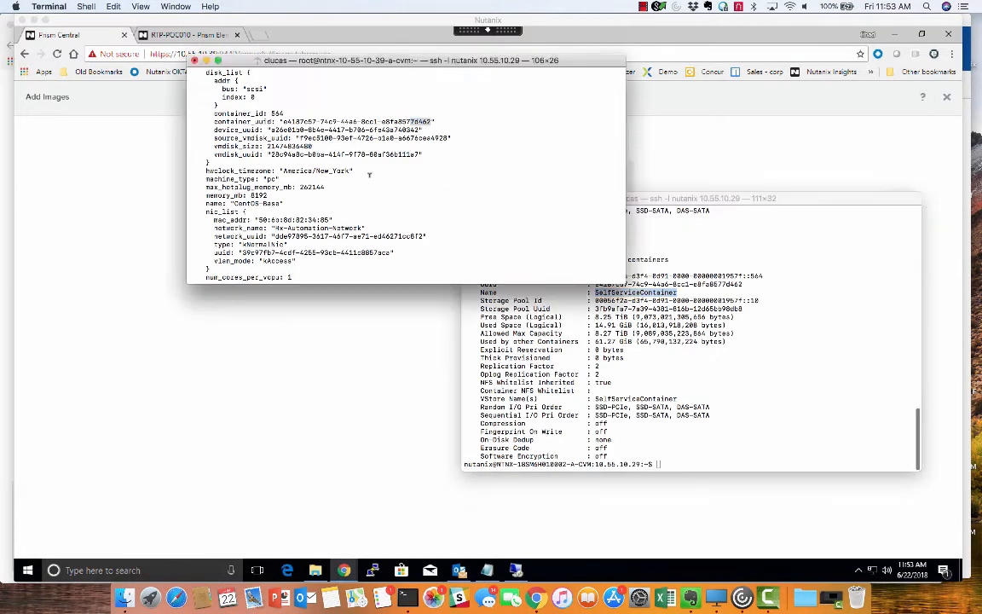
left_click(271, 155)
double_click(418, 154)
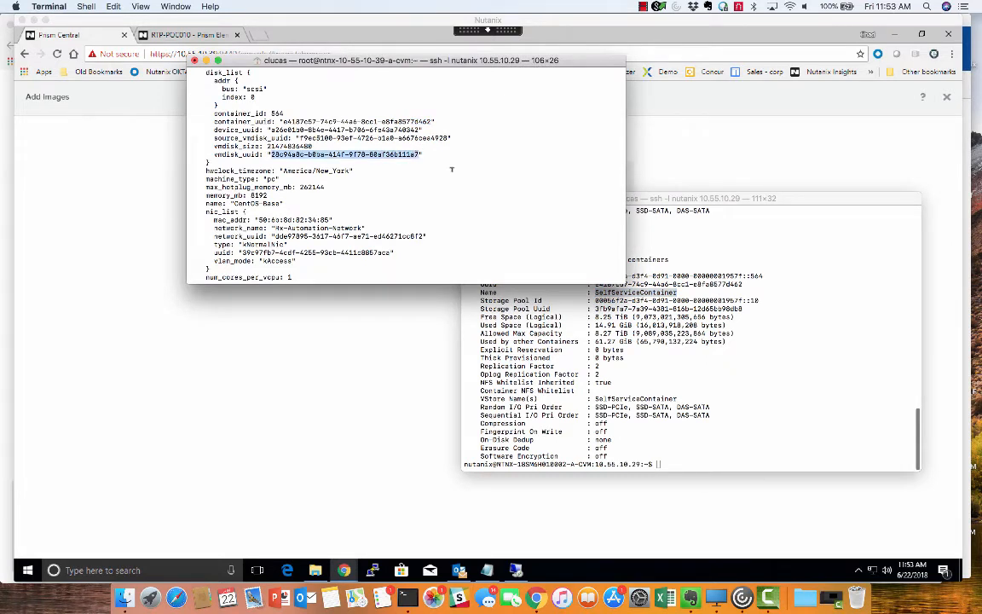
key("super+Tab")
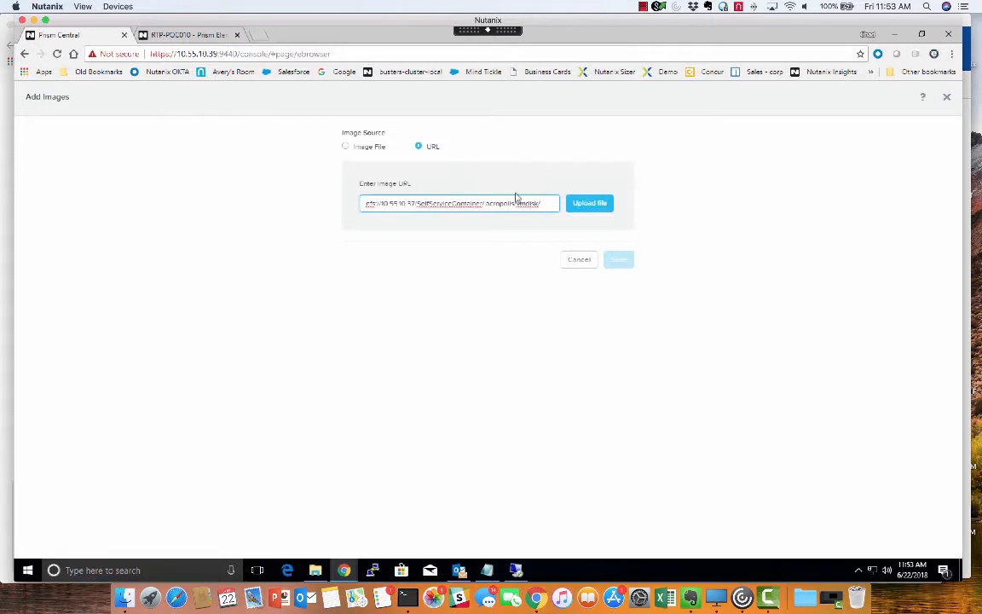
type("28c94a8c-b0ba-414f-9f78-80af36b111e7")
left_click(581, 205)
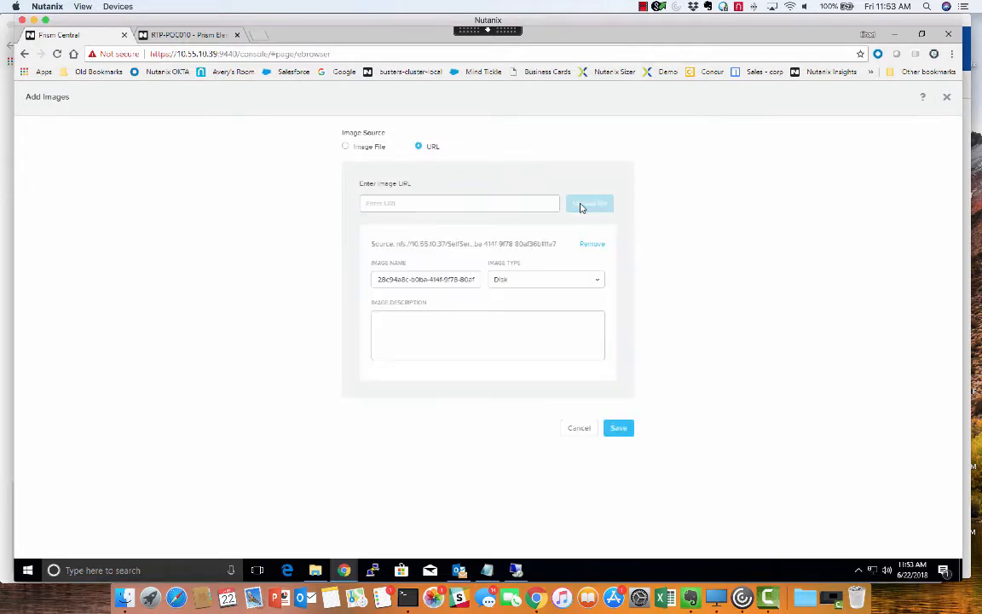
Step: Name the image CentOS-CALM-Deploy and save it as a disk image
double_click(420, 282)
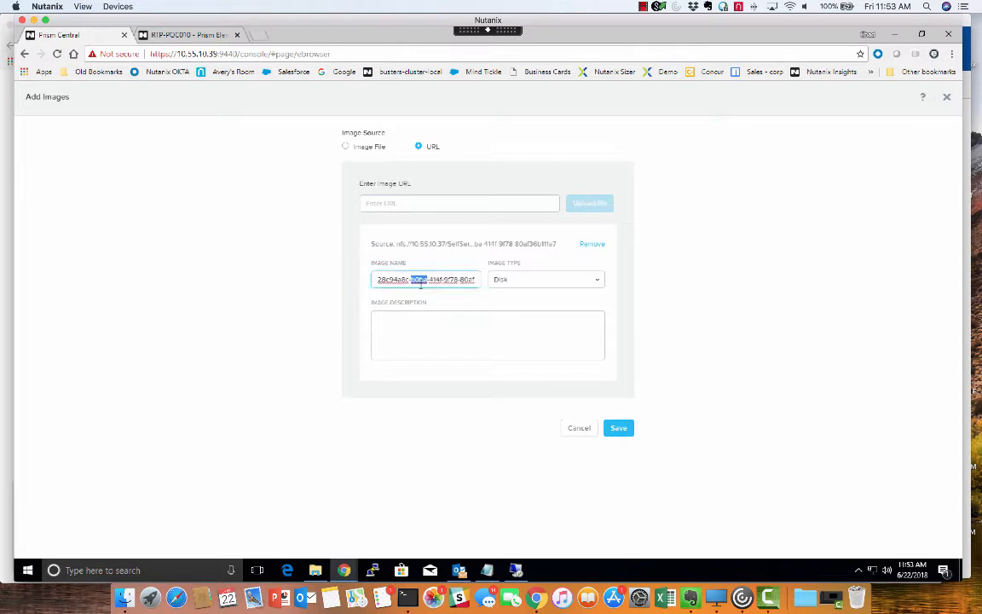
triple_click(420, 282)
type("Cen")
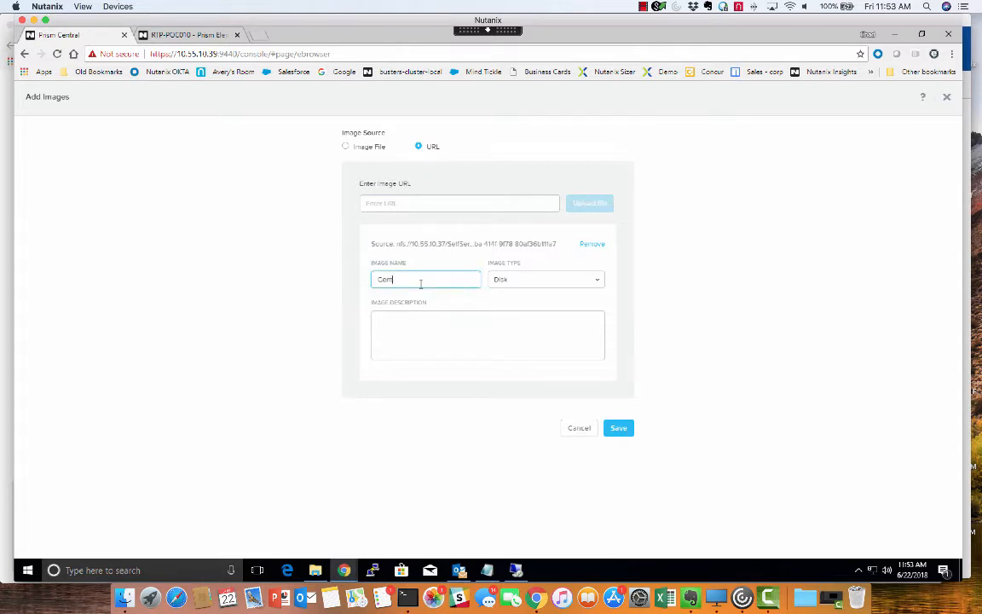
type("tOS-CALM-Deploy")
left_click(622, 427)
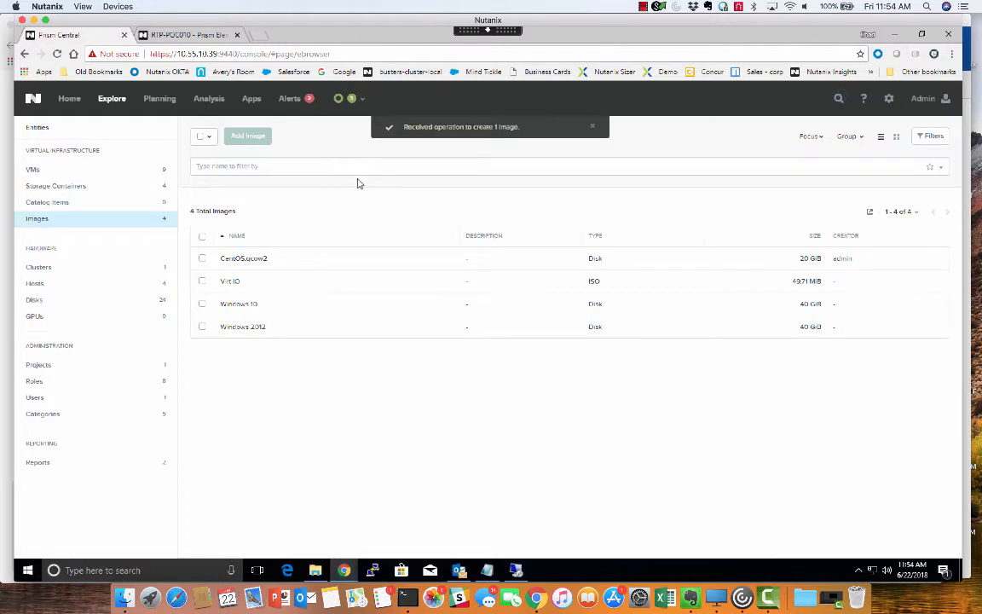
Step: Check the image creation's progress in the refreshed full task list and return to the image list
left_click(364, 98)
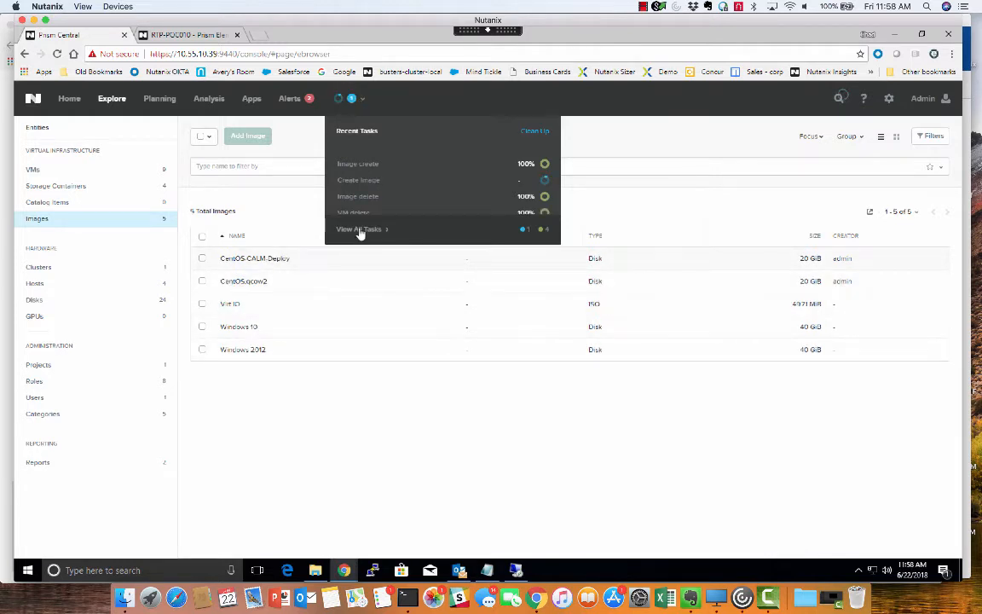
left_click(360, 229)
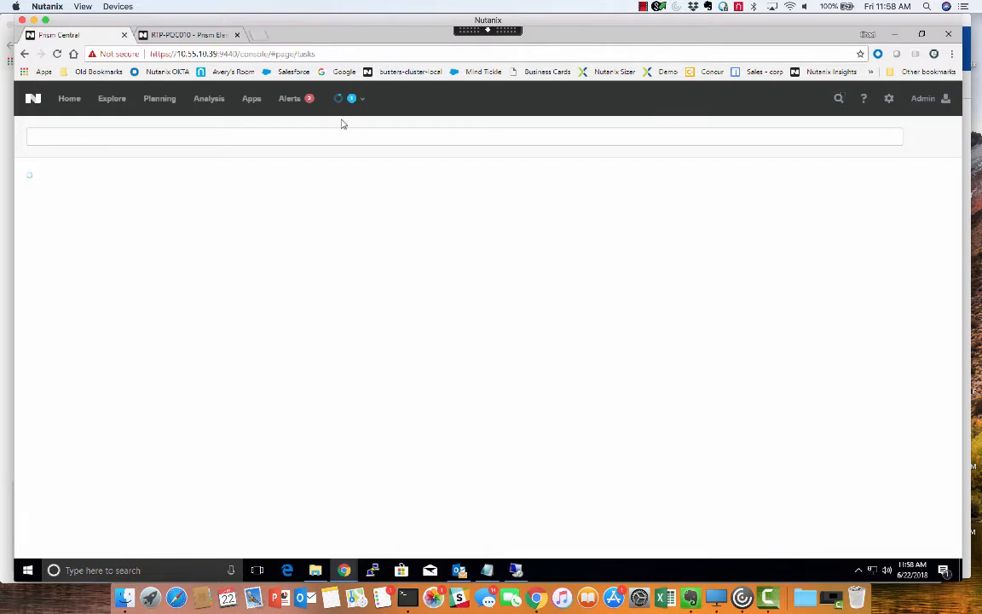
left_click(365, 104)
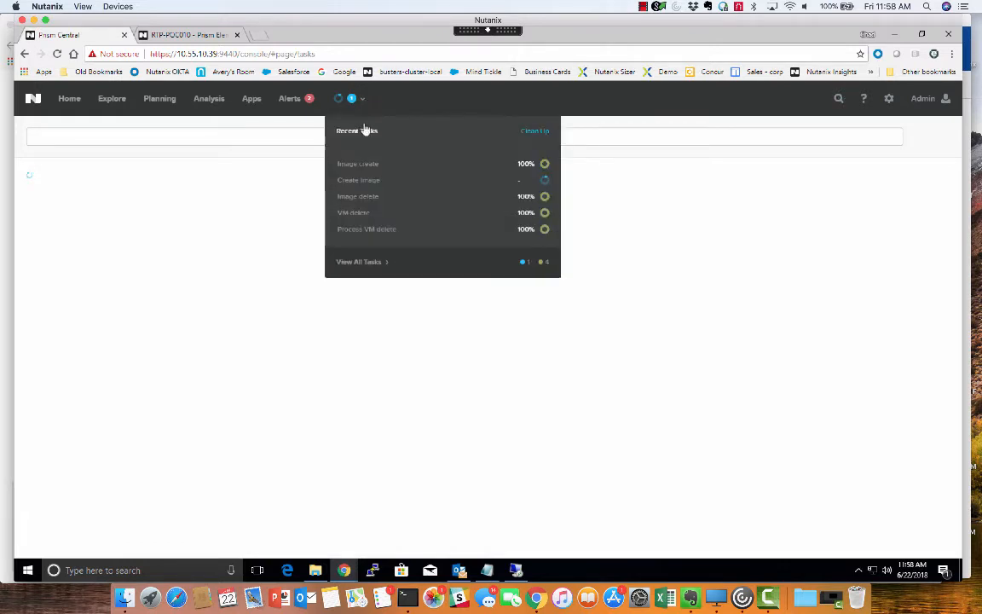
left_click(372, 268)
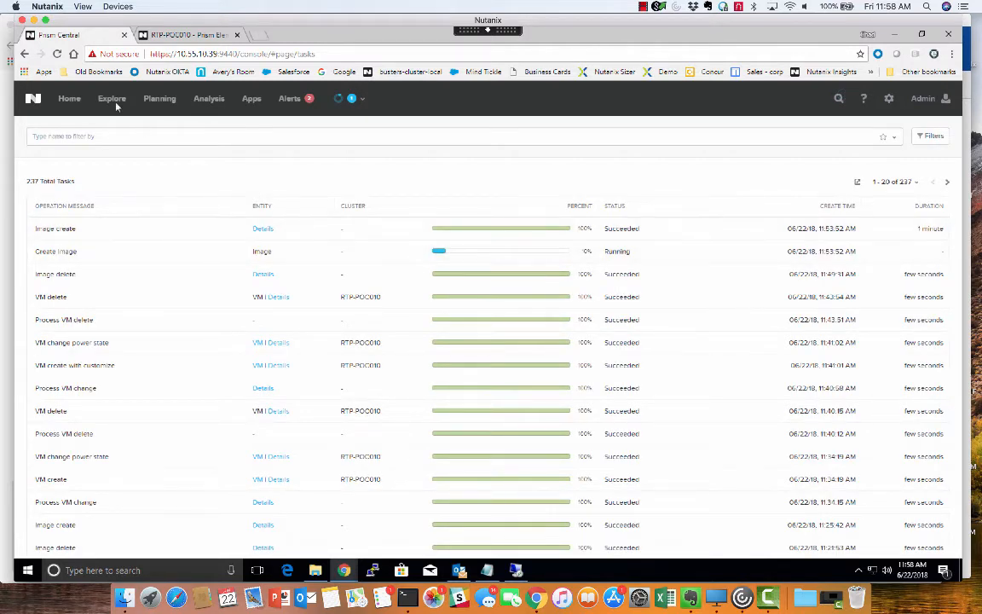
left_click(57, 53)
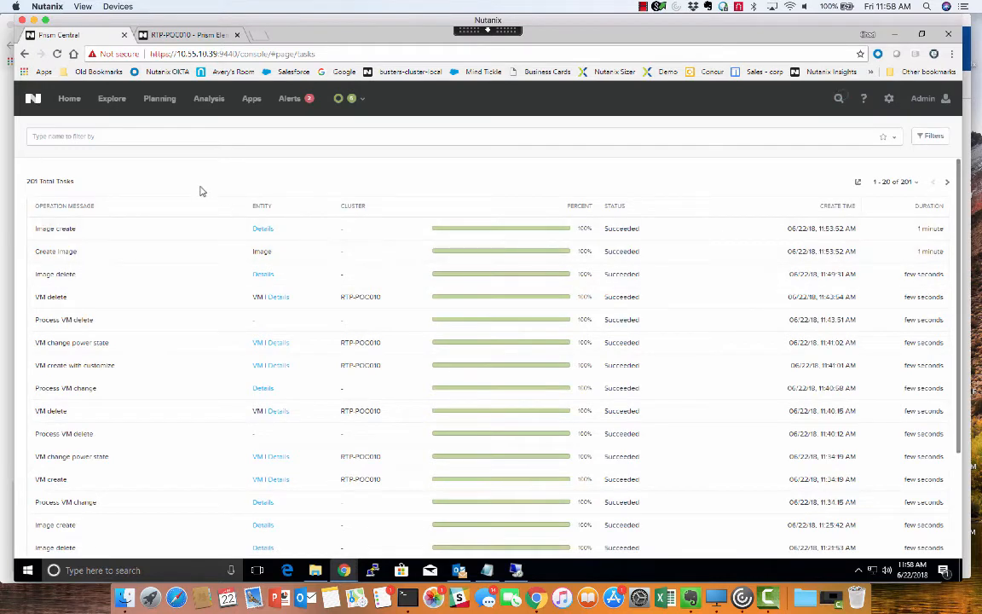
left_click(113, 100)
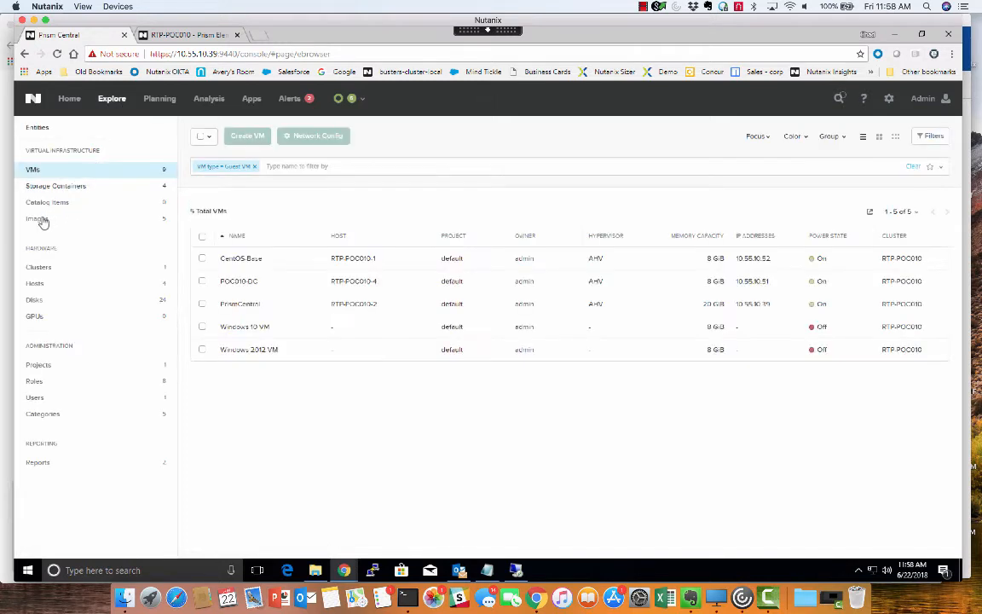
left_click(40, 220)
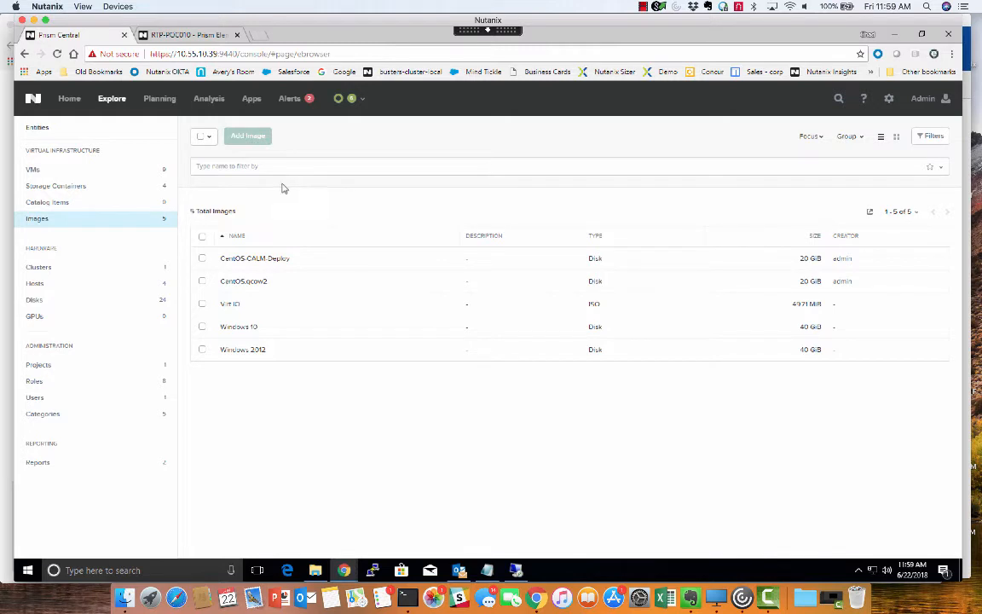
Step: Create a new application blueprint named CentOS-HTTP in the default project
left_click(252, 100)
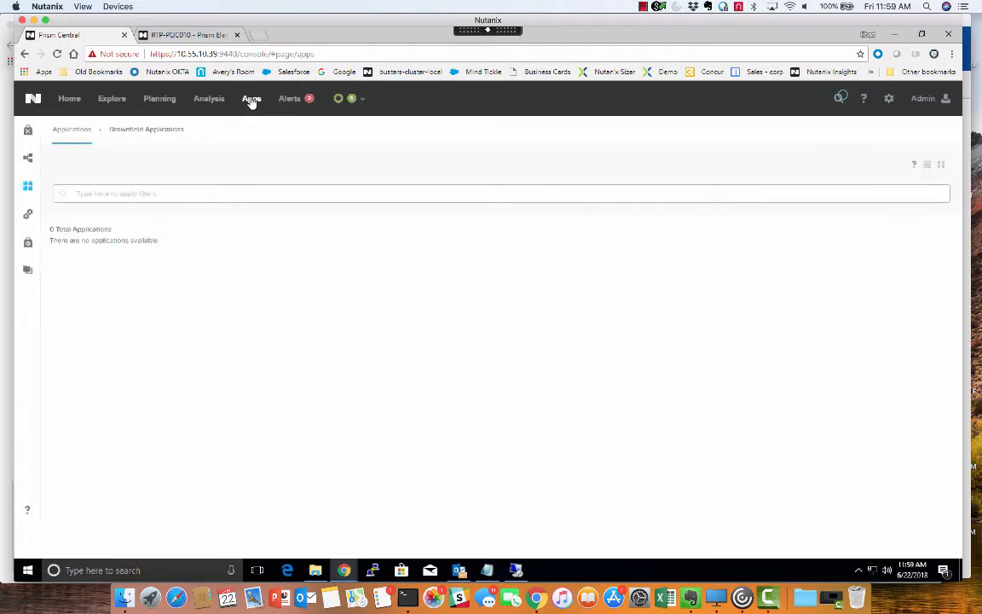
left_click(27, 158)
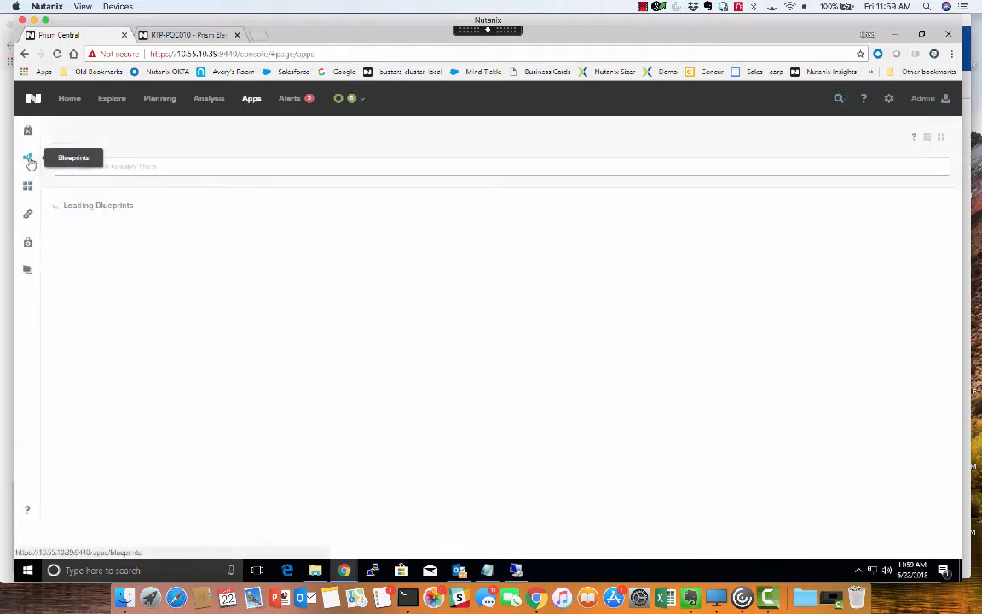
left_click(92, 137)
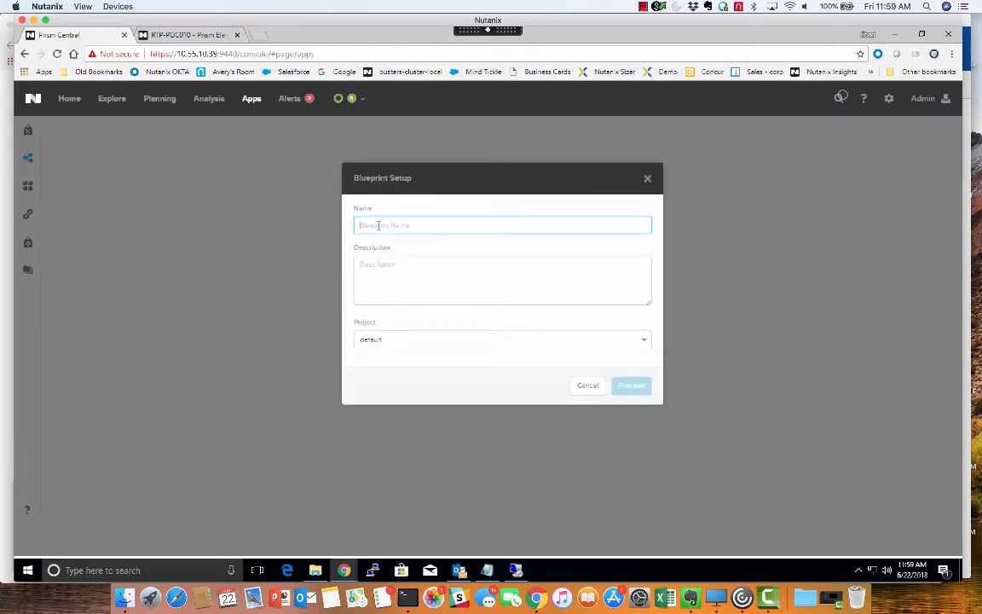
type("CENtOS HTTP")
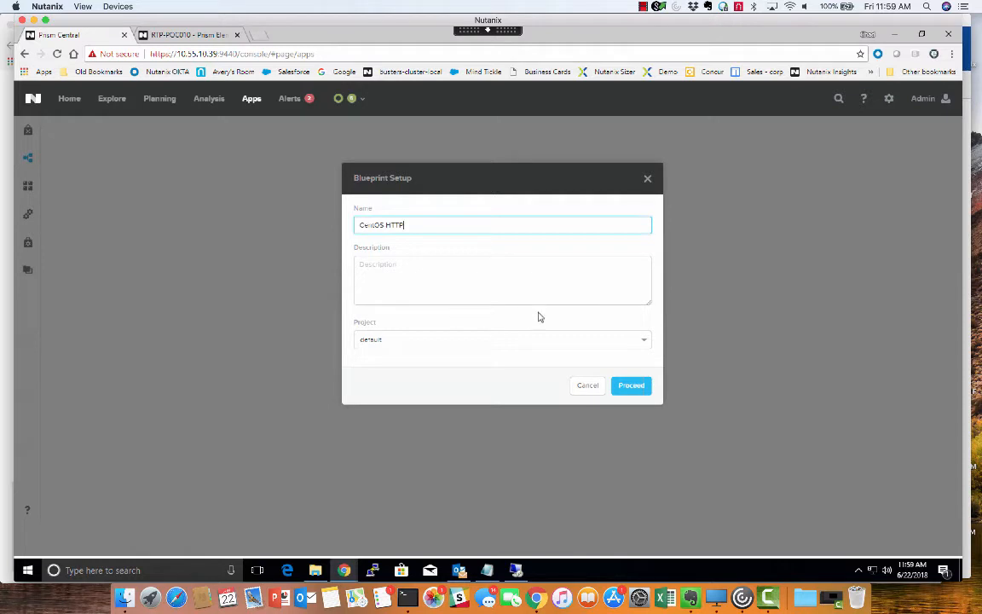
left_click(627, 387)
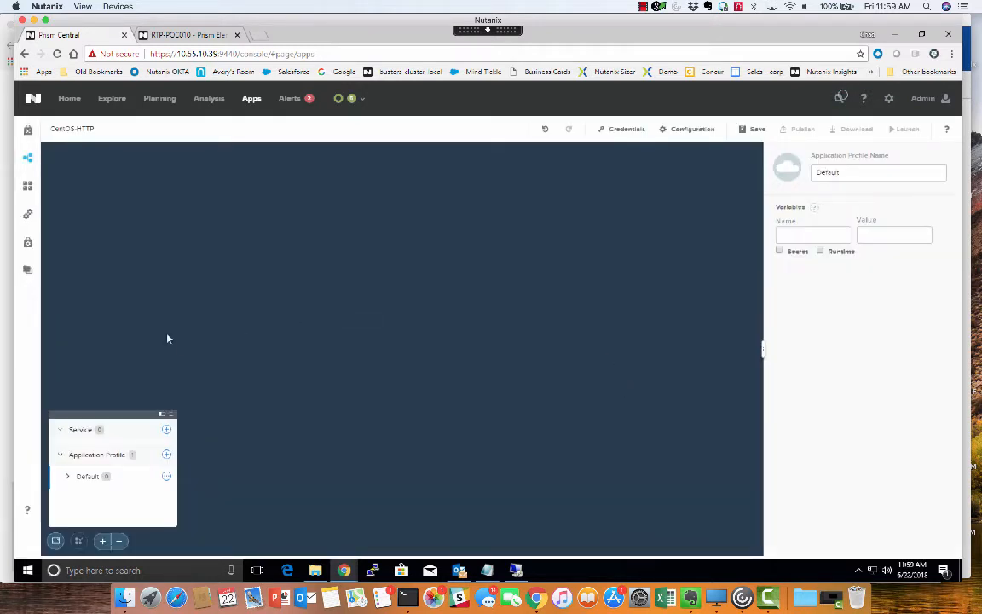
Step: Rename the default application profile as CentOS_HTTP_Deploy
left_click_drag(846, 173, 762, 156)
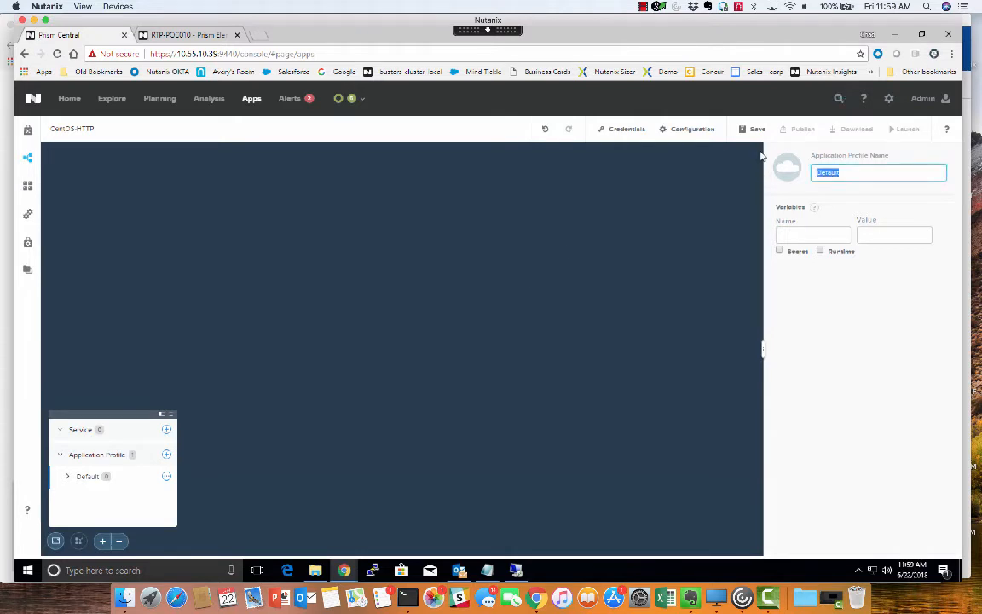
type("CEnt")
key("BackSpace")
key("BackSpace")
type("e")
type("ntOS-H")
type("_HTT")
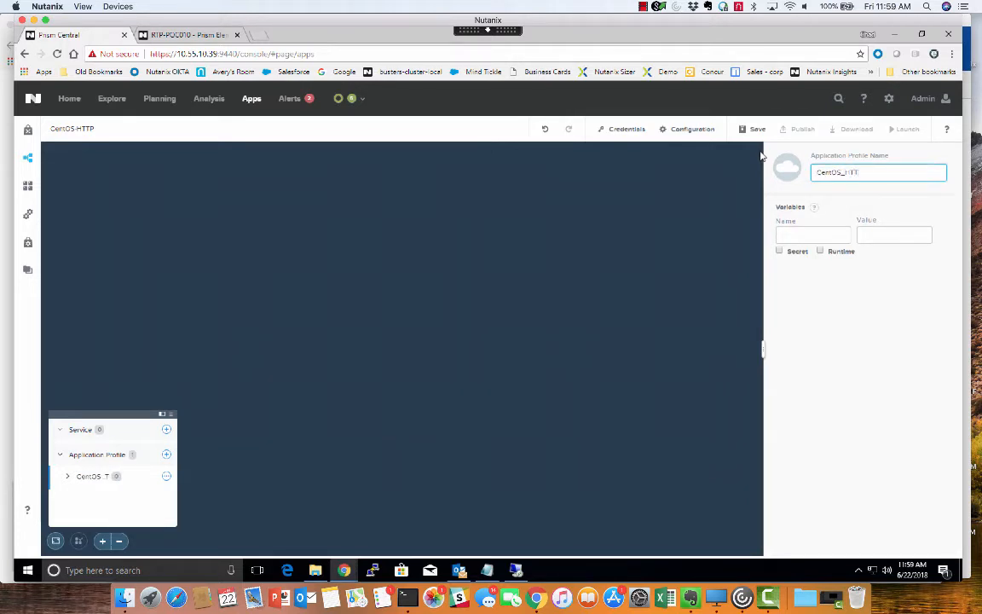
type("P_Deploy")
Step: Add a service to the blueprint and name it CentOS_HTTP_Update
left_click(84, 433)
left_click(166, 431)
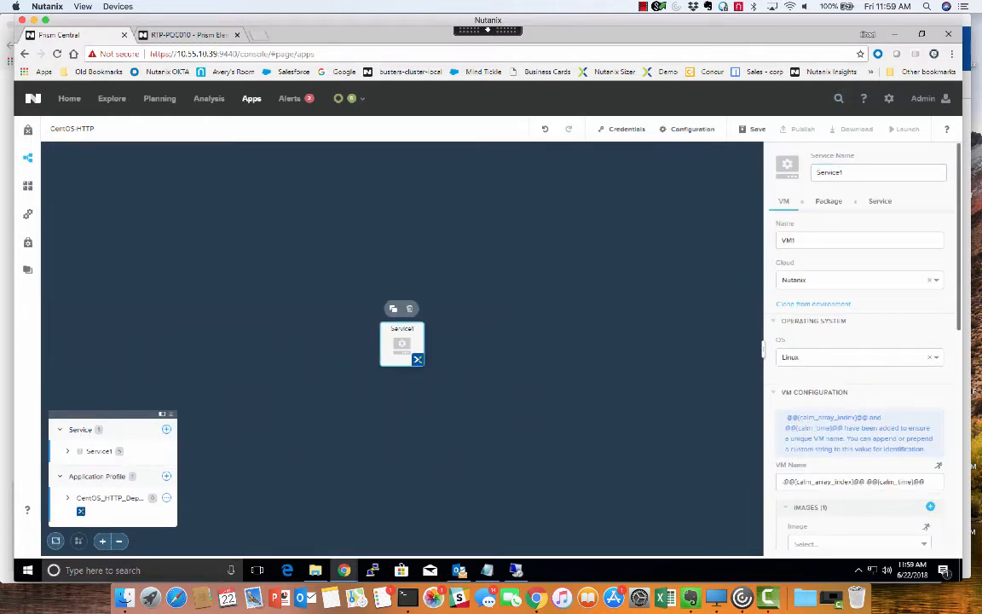
left_click_drag(843, 174, 723, 177)
type("Cent")
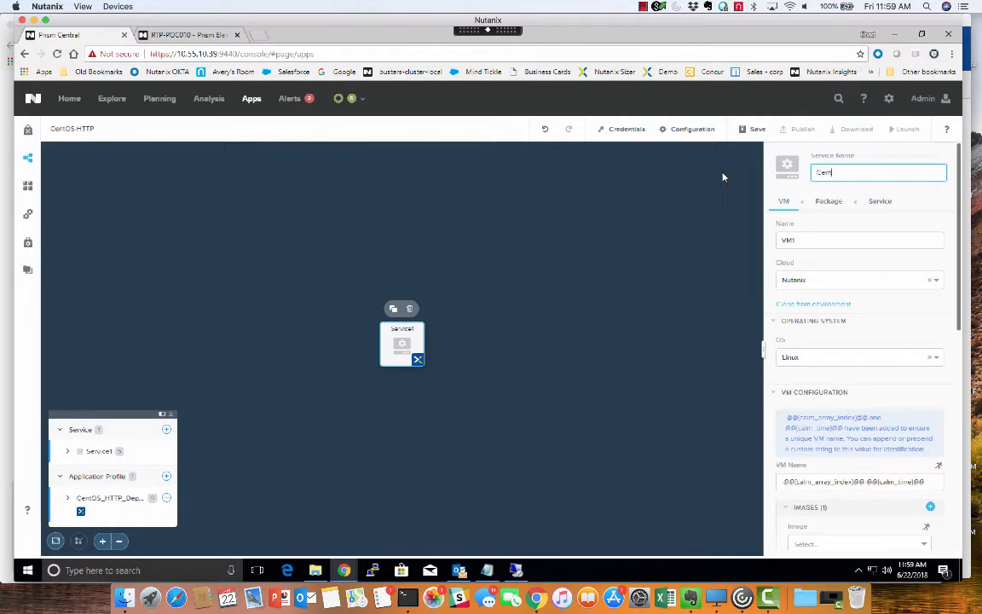
type("OS-HTTP_")
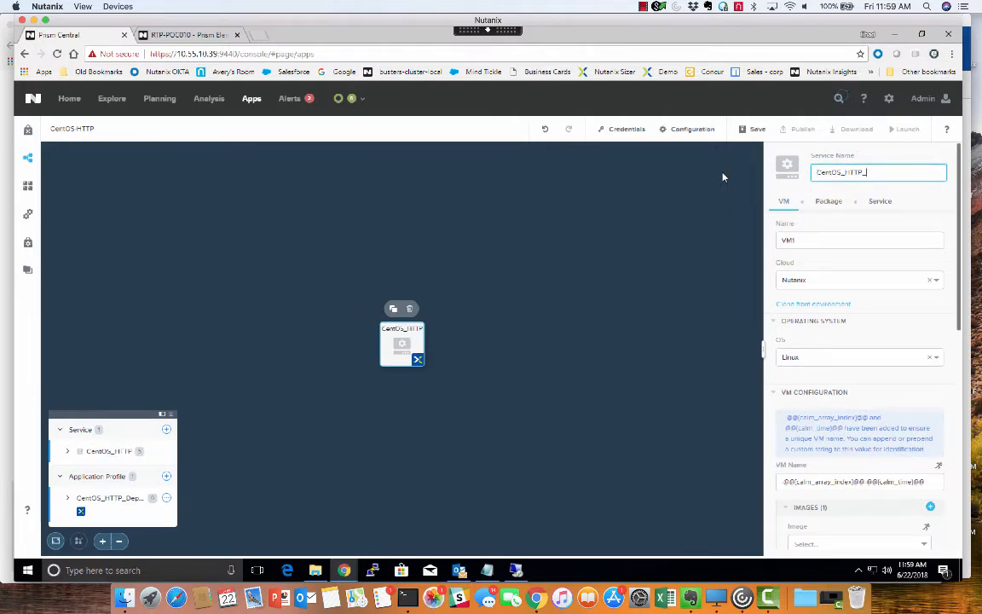
type("Update")
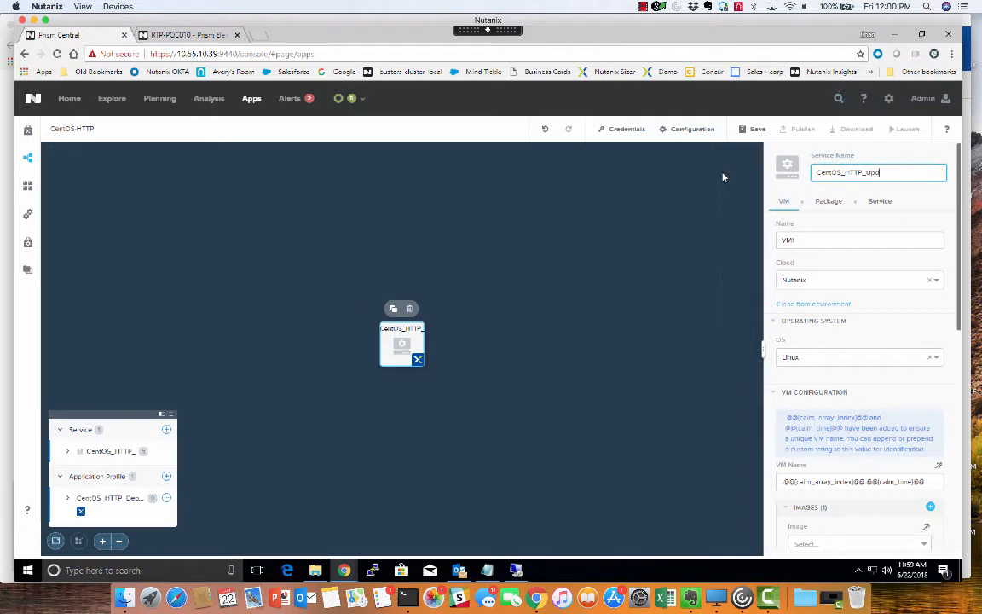
Step: Change the service's VM1 name to CentOS and prefix the VM name pattern in the VM configuration with "CentOS-"
double_click(802, 239)
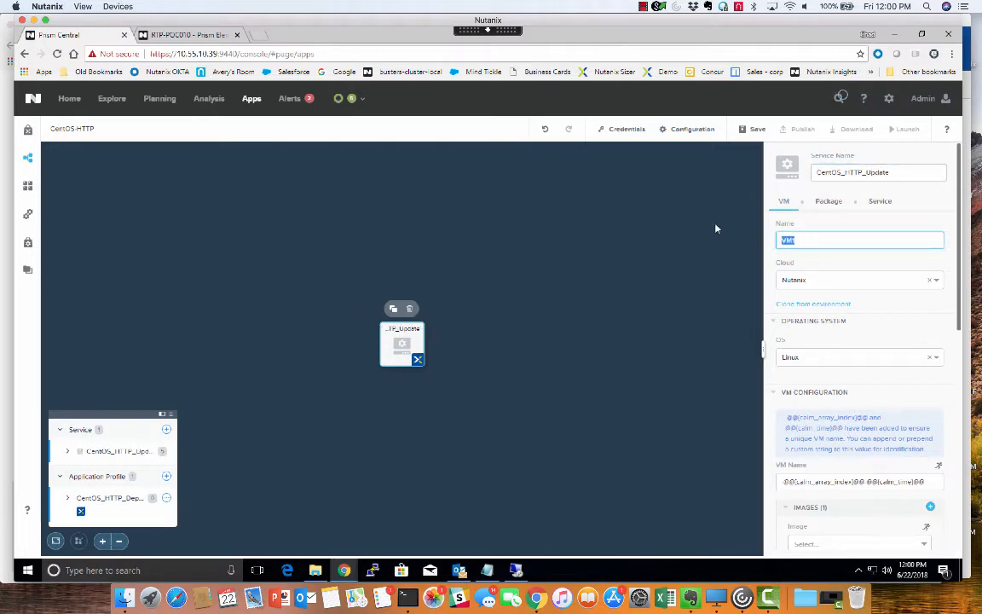
type("CentOS")
scroll(838, 215, "down", 5)
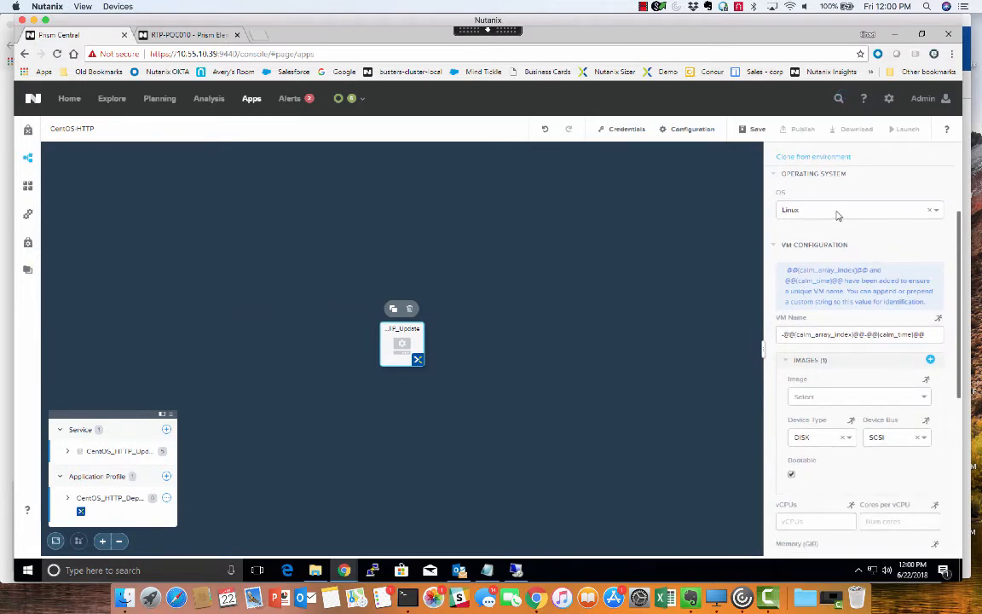
left_click(782, 334)
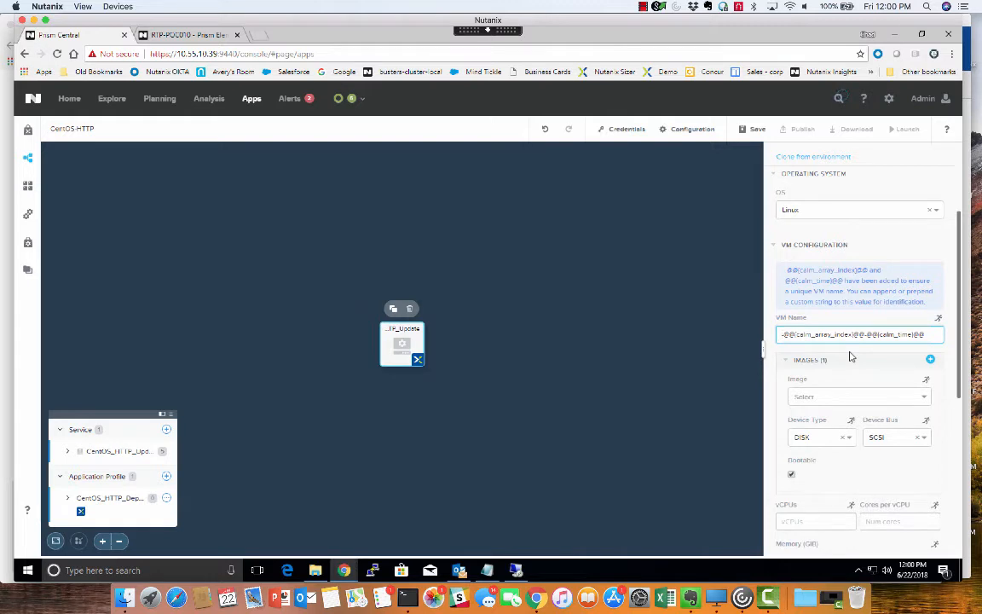
type("CentOS")
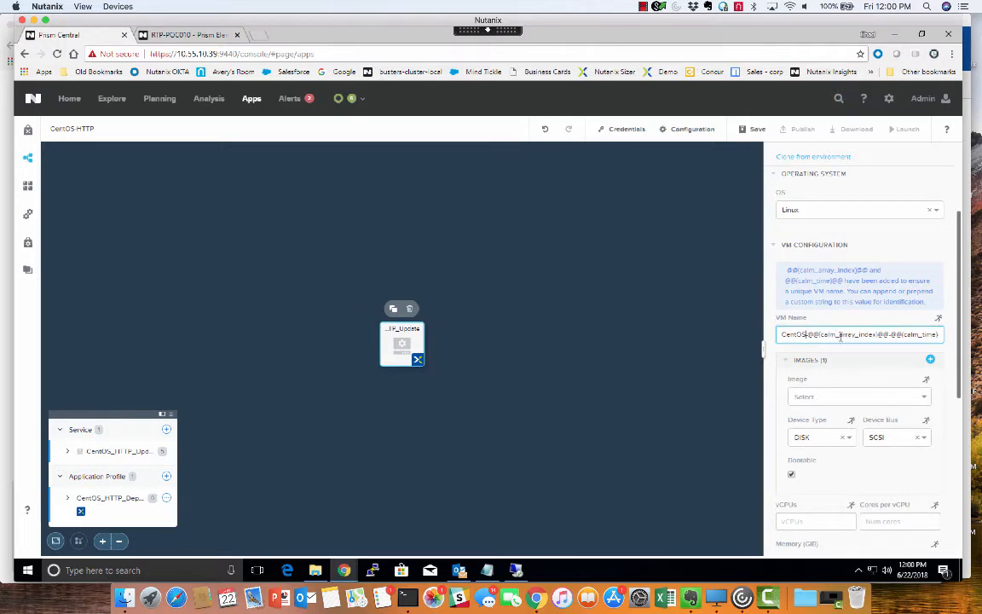
type("-")
Step: Assign the CentOS-CALM-Deploy disk image to the VM and set 2 vCPUs, 1 core per vCPU and 8 GiB of memory
left_click(847, 396)
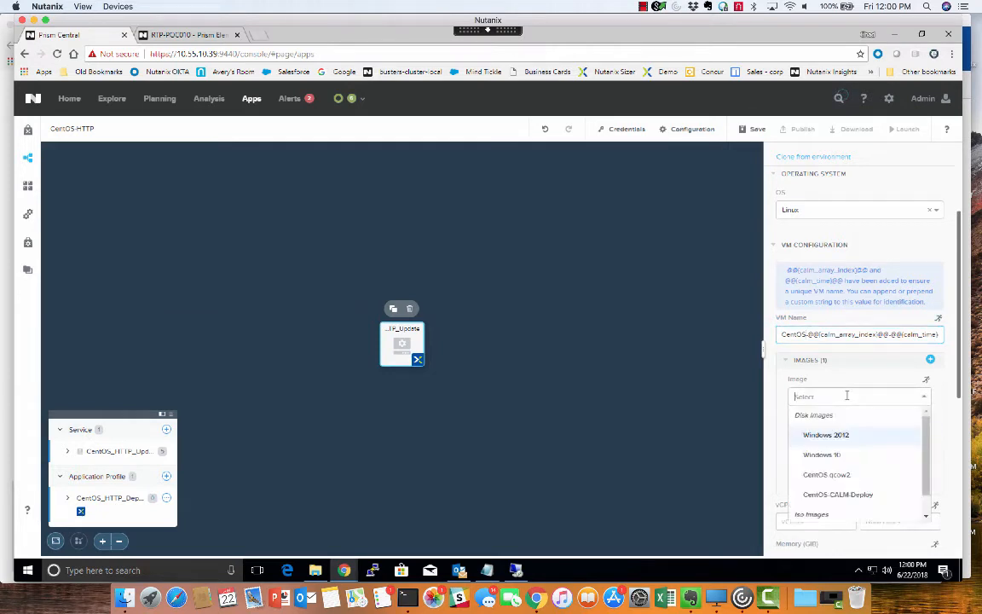
left_click(832, 499)
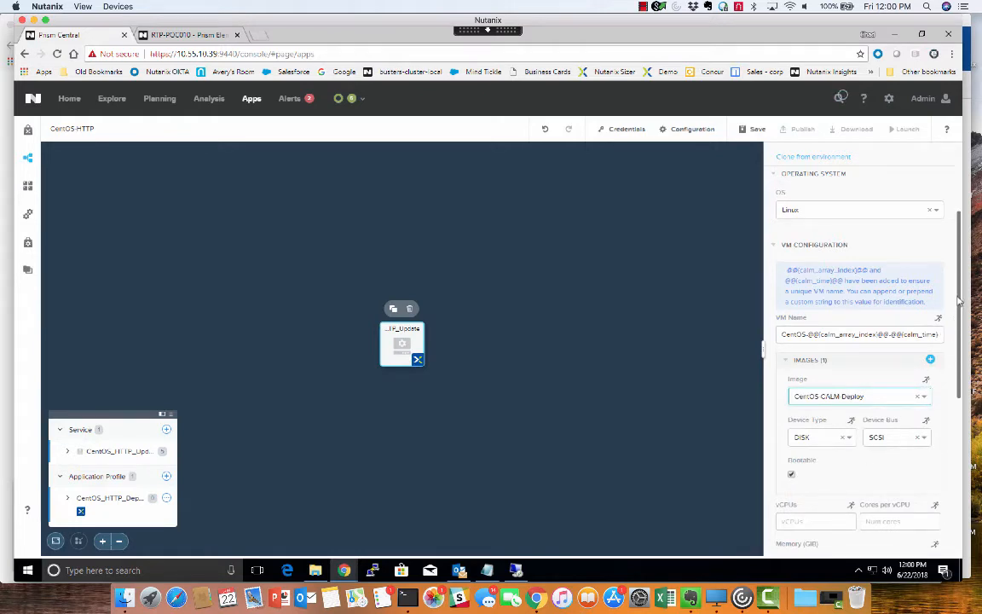
left_click_drag(959, 302, 958, 333)
scroll(853, 358, "down", 3)
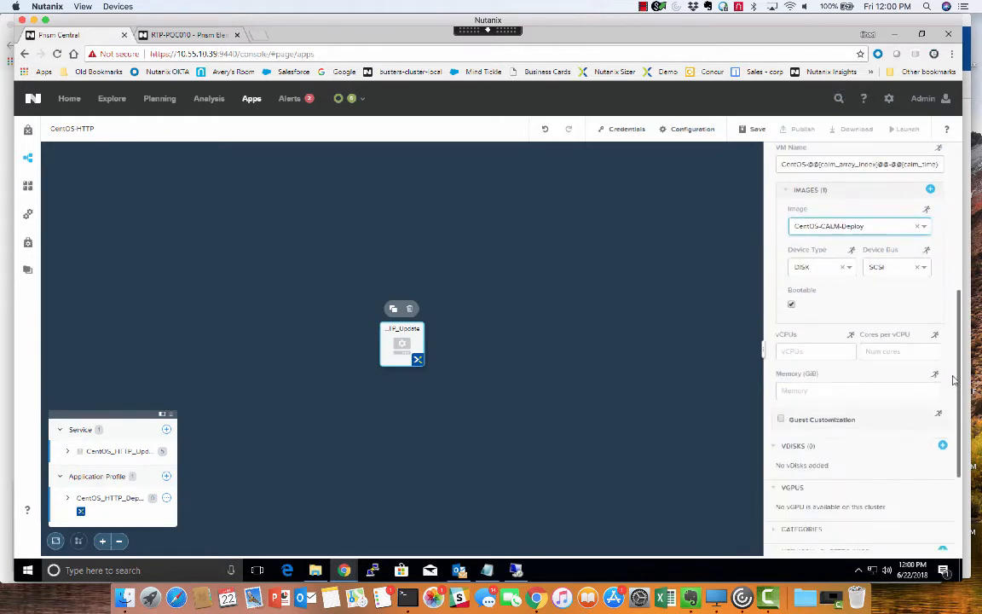
left_click(790, 353)
type("2")
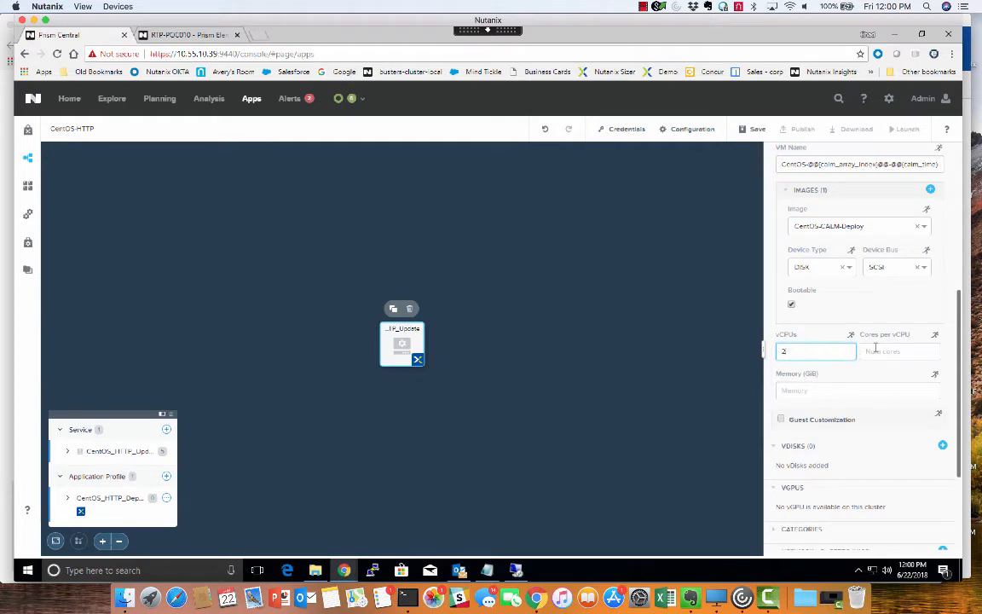
left_click(871, 352)
type("1")
left_click(820, 390)
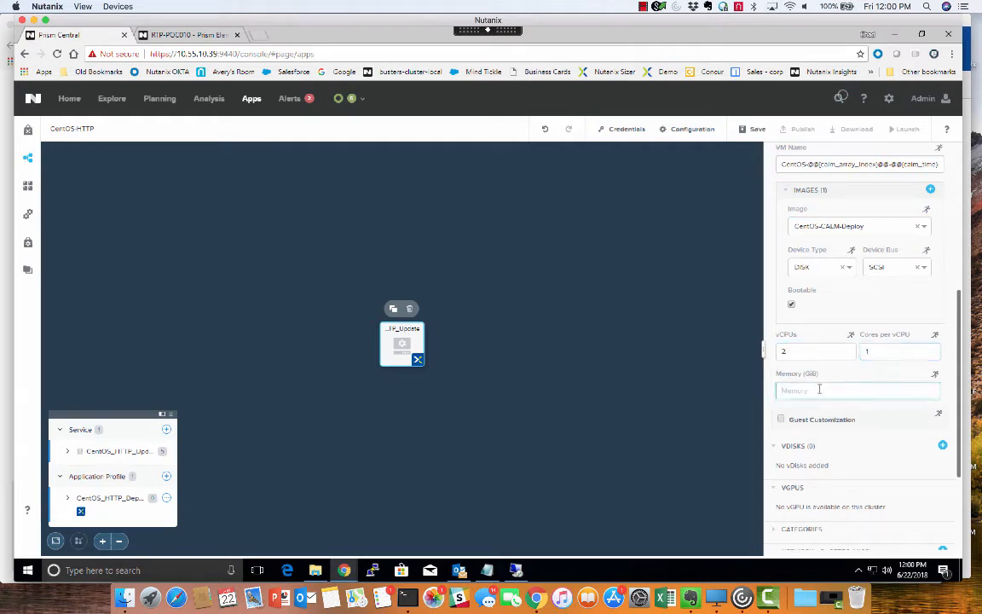
type("8")
Step: Enable guest customization with a Cloud-init script containing the lines "#!/bin/bash" and "echo hostname"
left_click(781, 418)
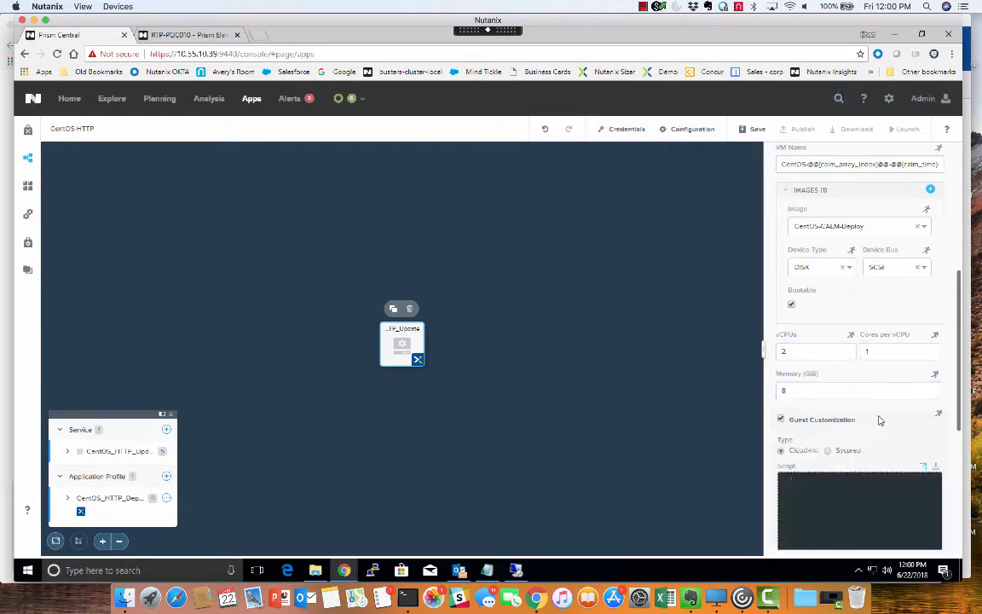
left_click_drag(959, 349, 956, 393)
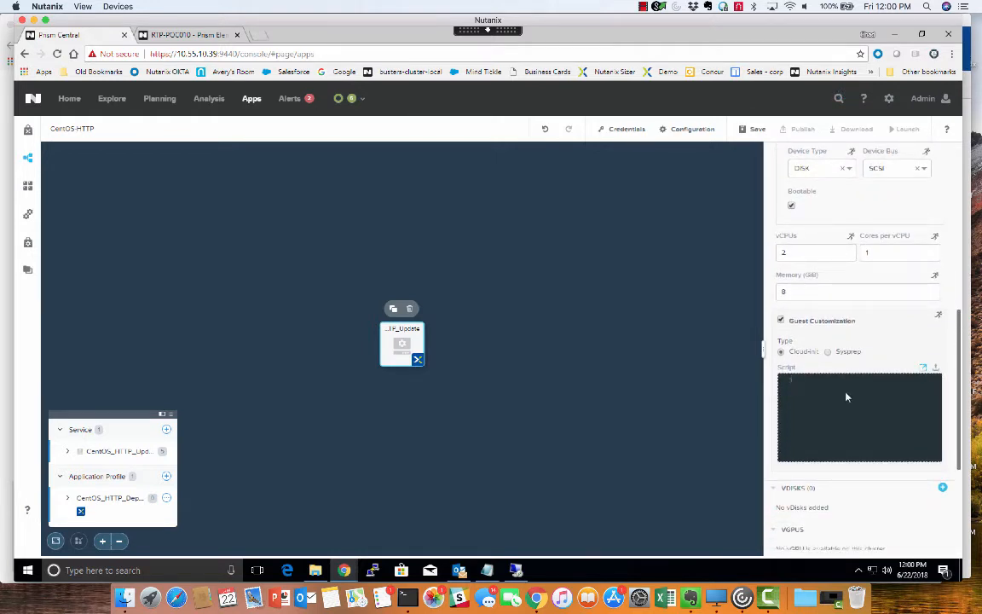
type("#!/bin/bash")
key("Return")
type("echo hostname")
Step: Add a network adapter to the VM and connect it to Rx-Automation-Network
scroll(953, 411, "down", 4)
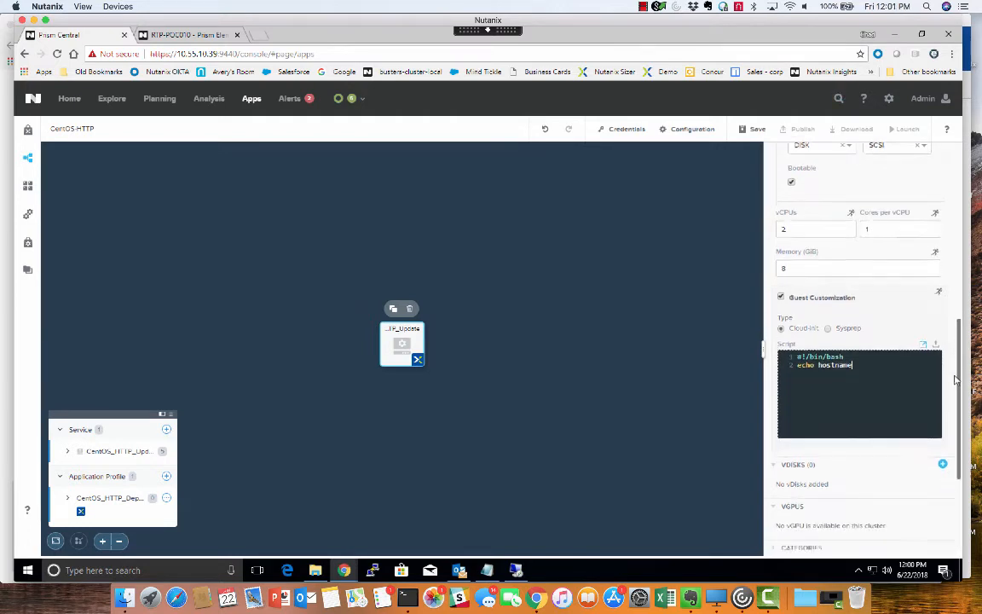
scroll(952, 410, "down", 1)
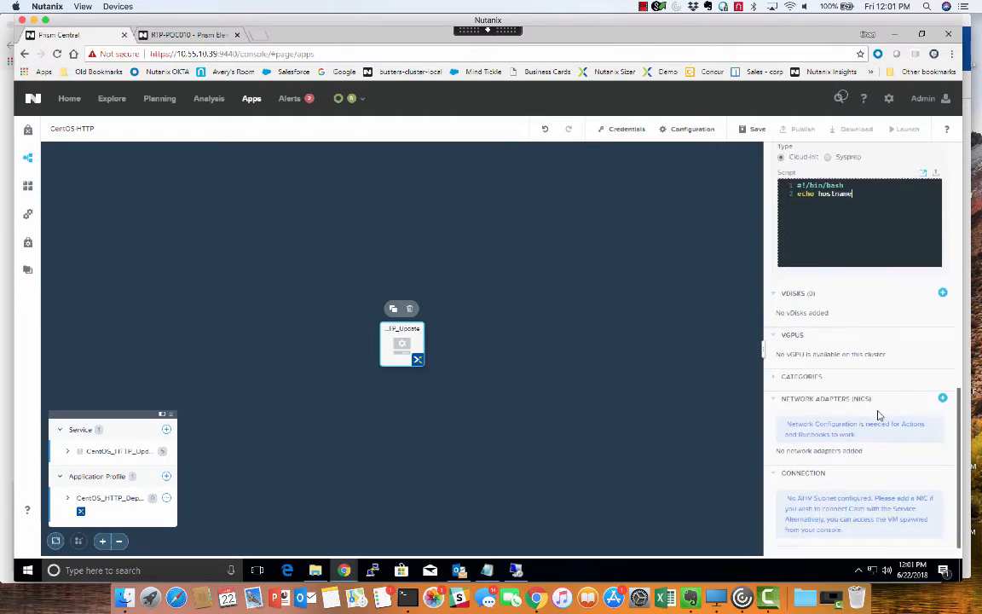
left_click(942, 401)
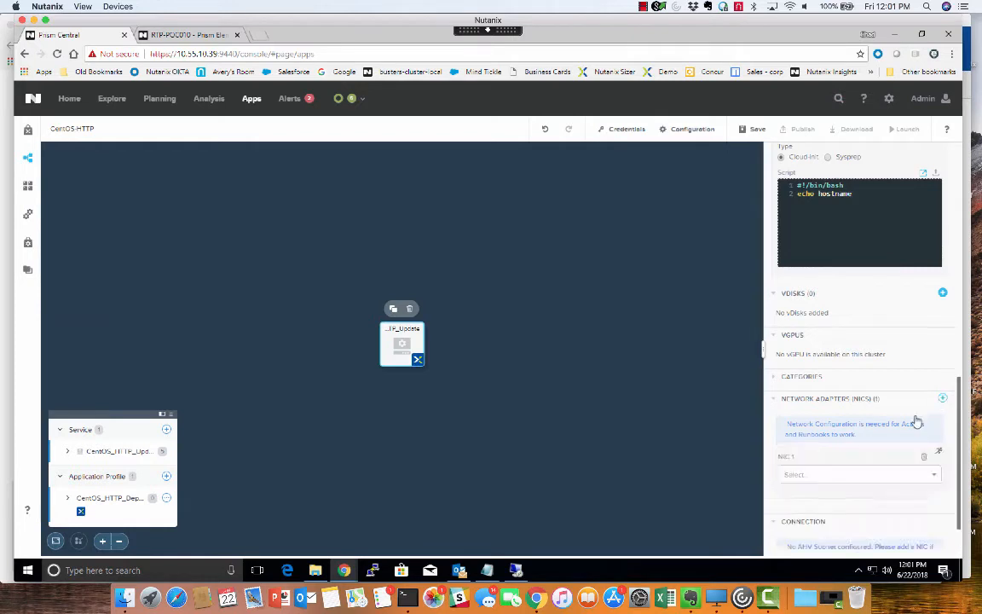
left_click(851, 473)
left_click(845, 493)
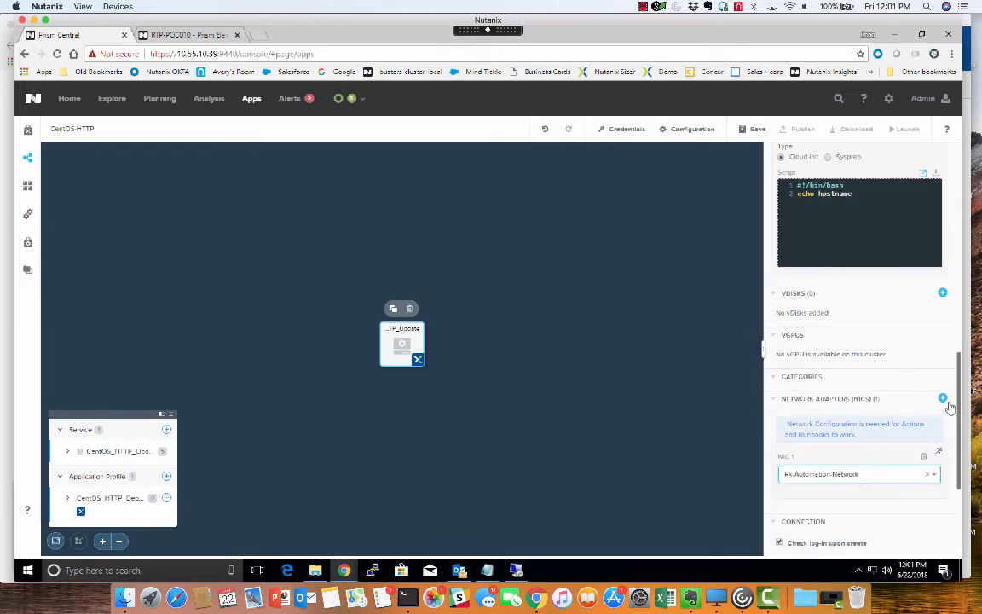
Step: Add a new connection credential named CentOS with username root and the account password
scroll(958, 444, "down", 3)
scroll(959, 443, "down", 1)
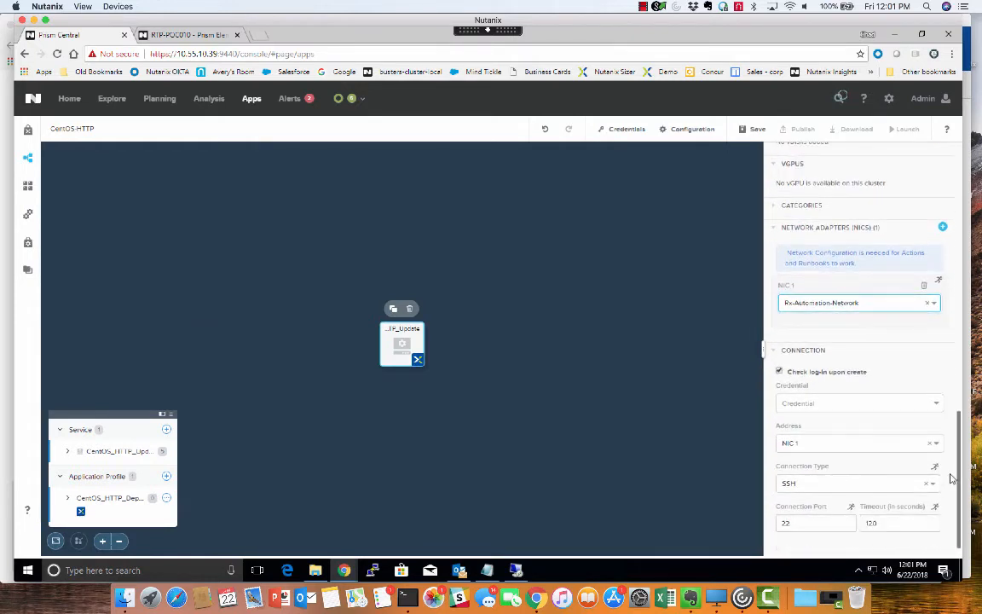
left_click(828, 405)
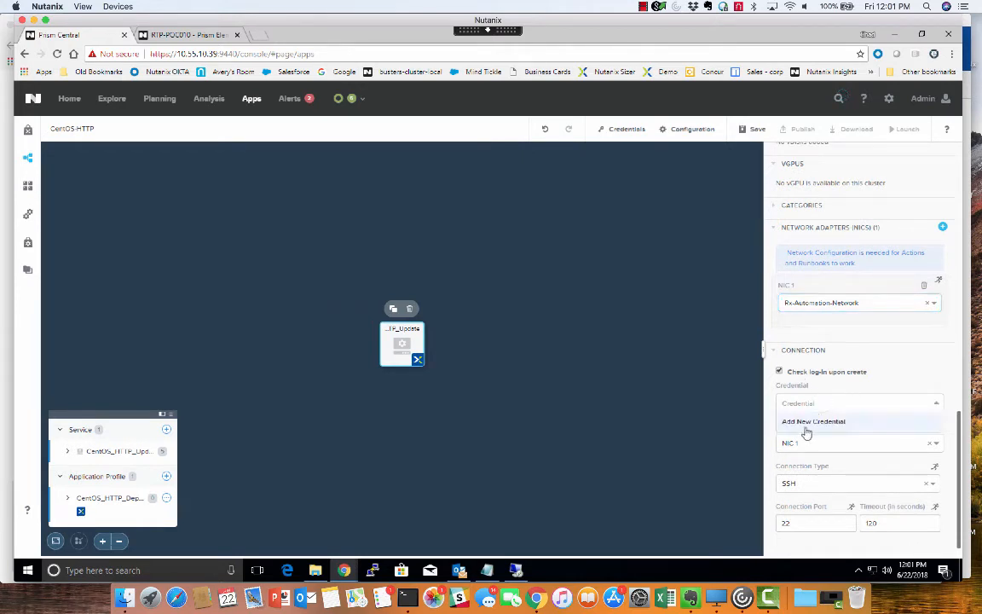
left_click(806, 428)
left_click(421, 223)
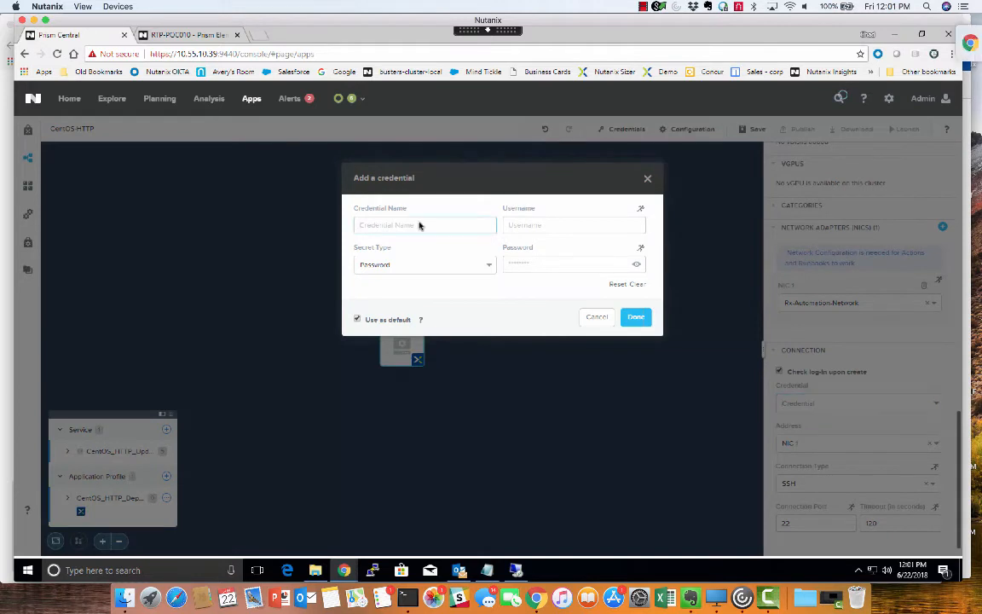
type("Cent")
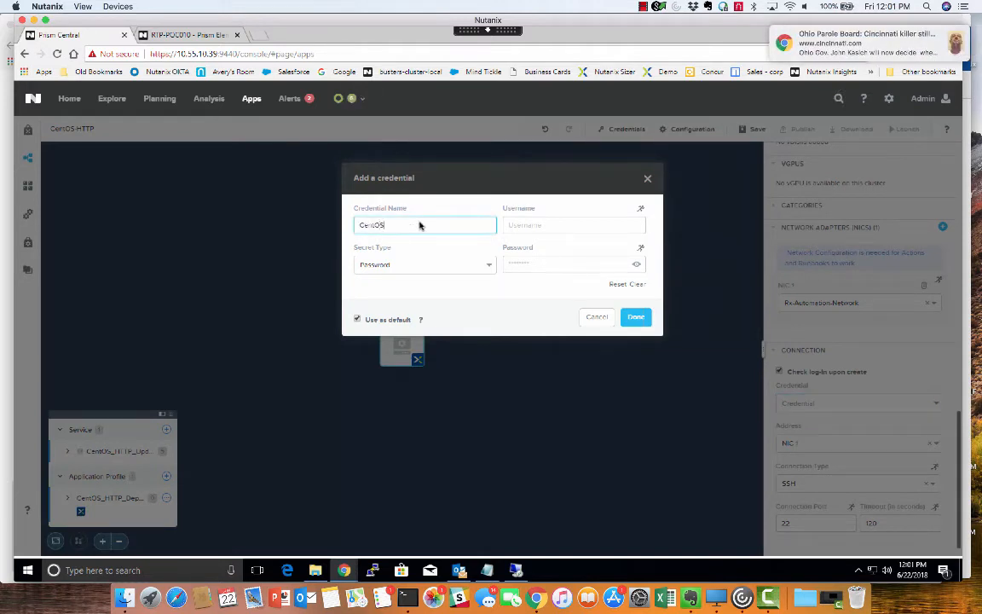
type("OS")
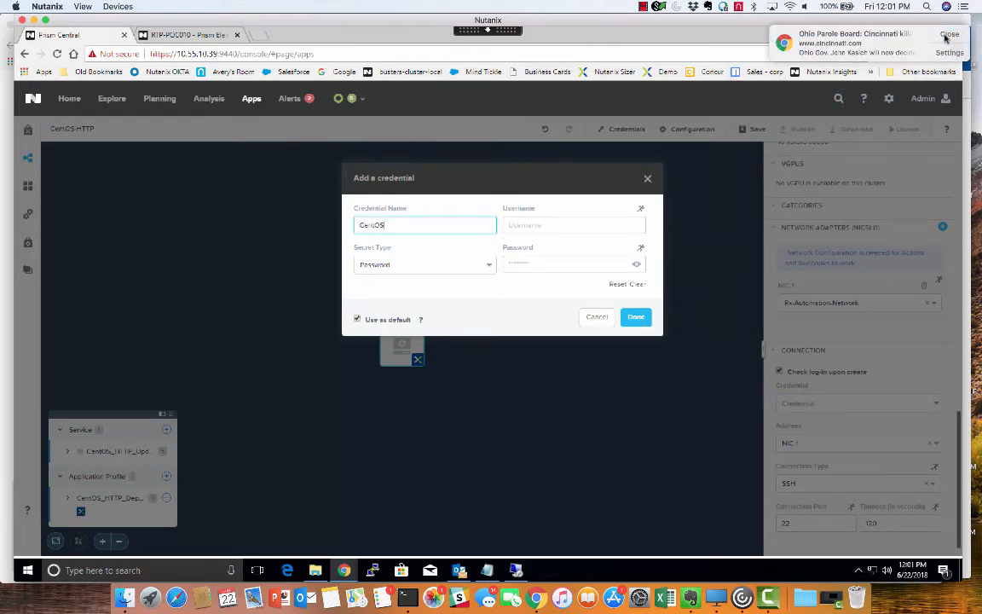
left_click(945, 38)
left_click(540, 226)
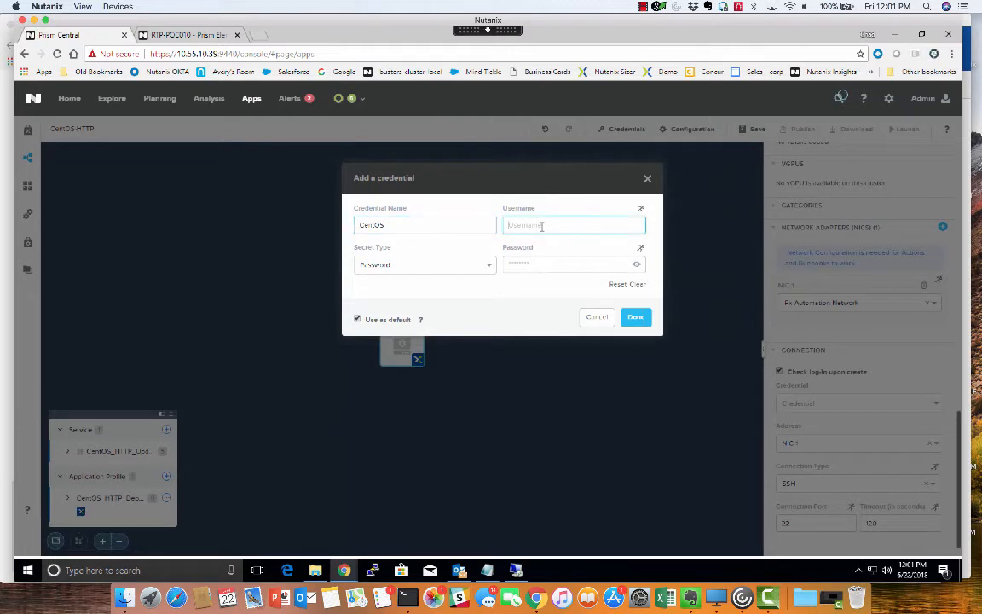
type("root")
left_click(538, 266)
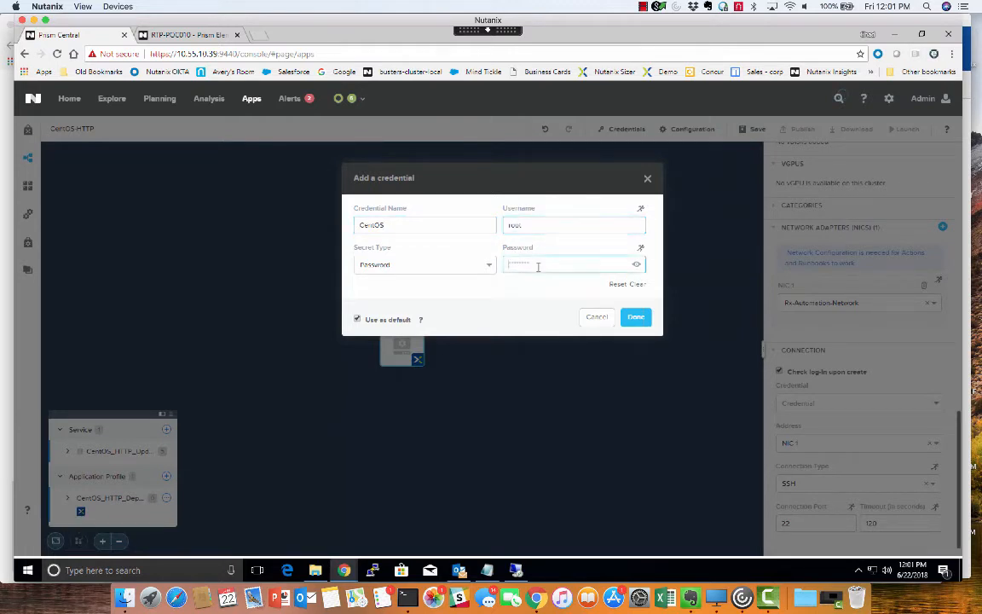
type("n")
left_click(634, 317)
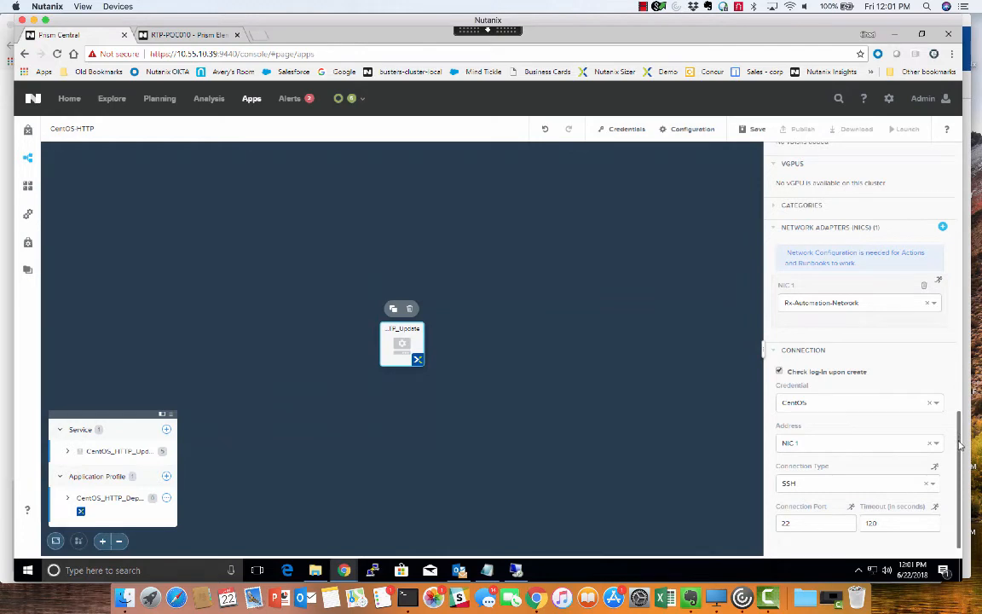
Step: Save the CentOS-HTTP blueprint with the current service VM configuration
left_click_drag(960, 446, 948, 146)
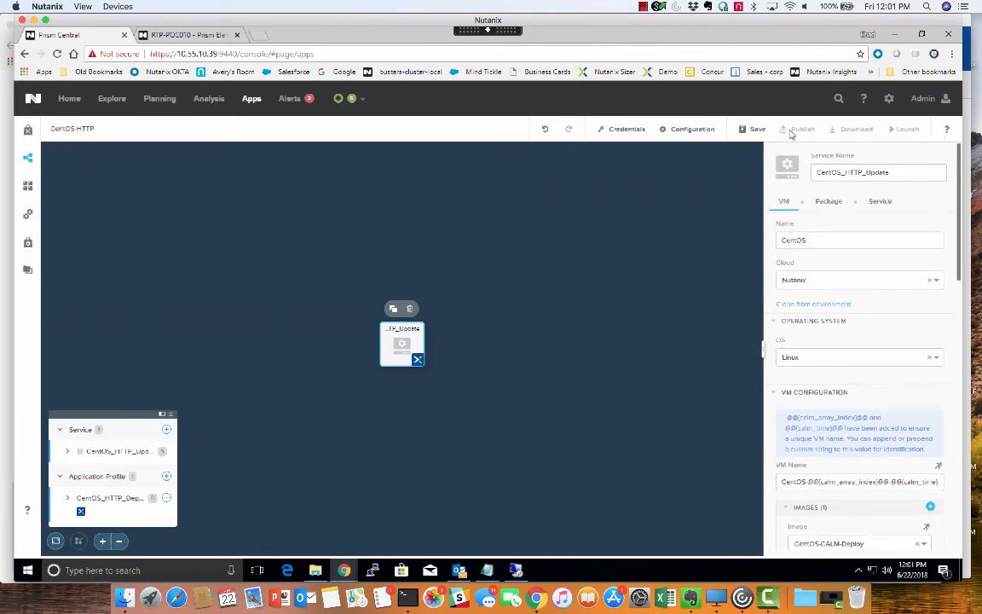
left_click(751, 128)
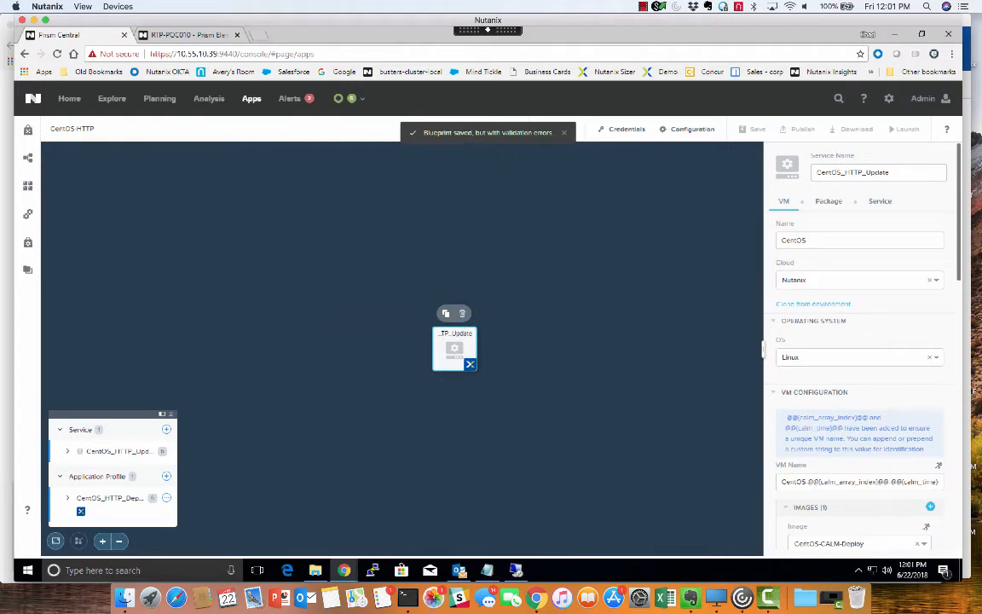
left_click(519, 133)
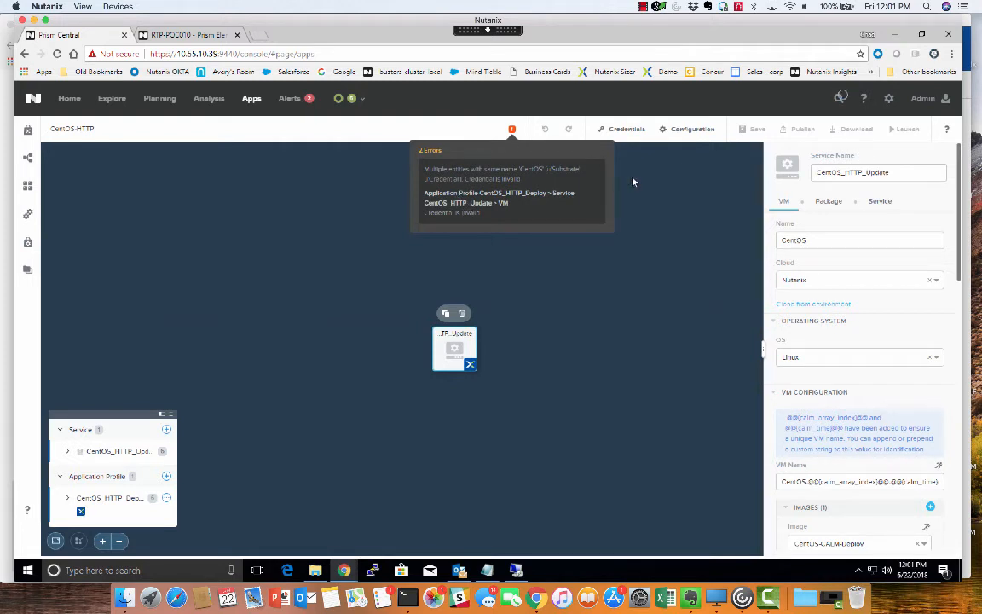
Step: Rename the blueprint's CentOS credential to CentOS_root, re-enter its account password, save it and return to the blueprint
left_click(615, 130)
left_click(200, 173)
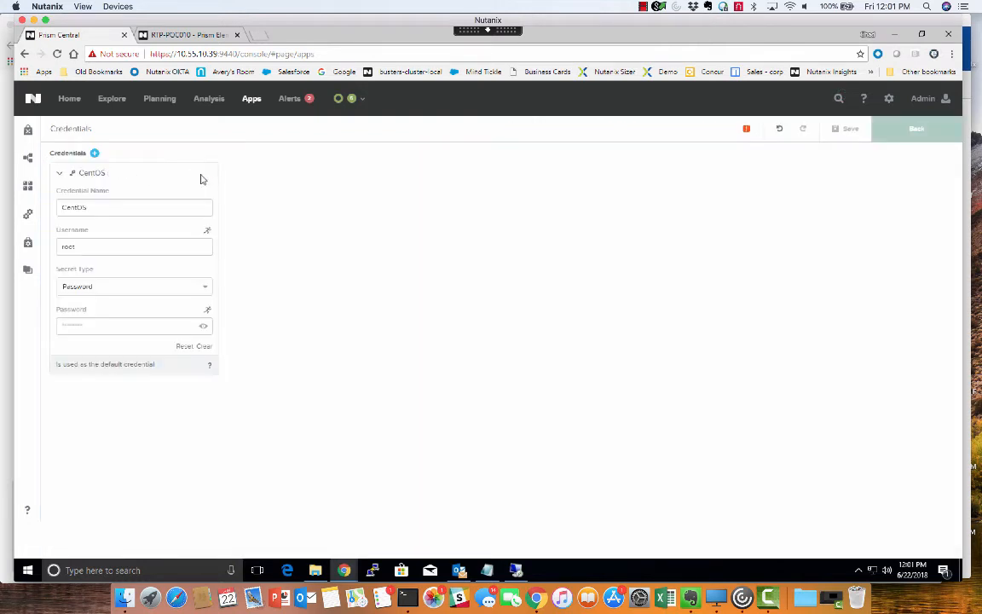
left_click(109, 208)
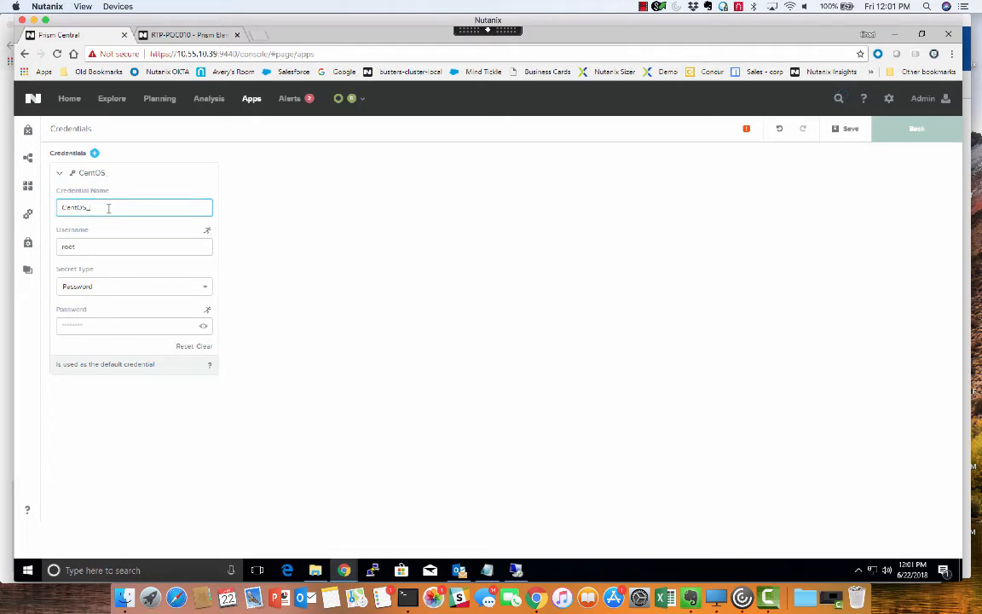
type("_root")
double_click(105, 245)
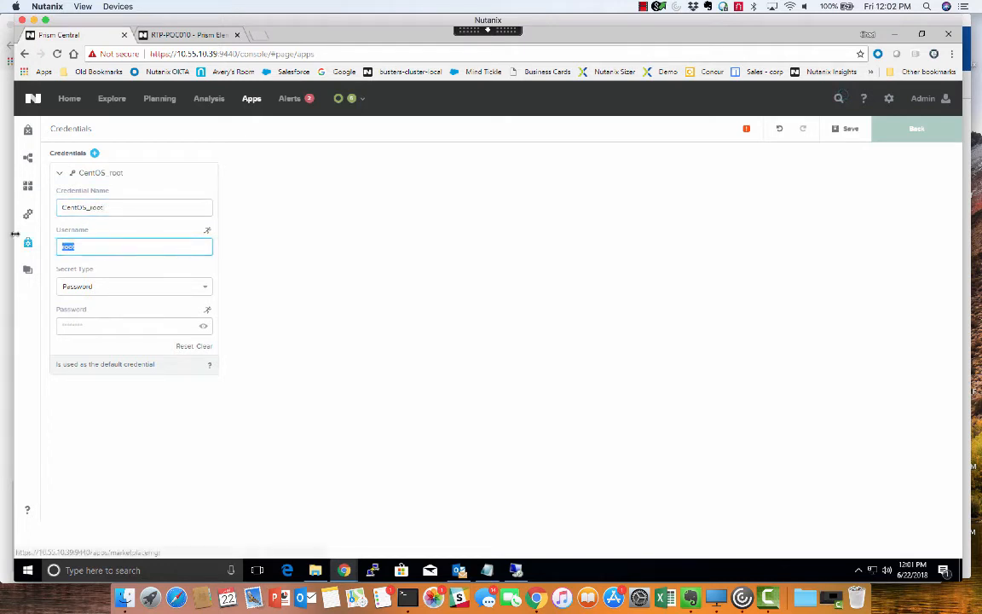
left_click(136, 246)
left_click(90, 325)
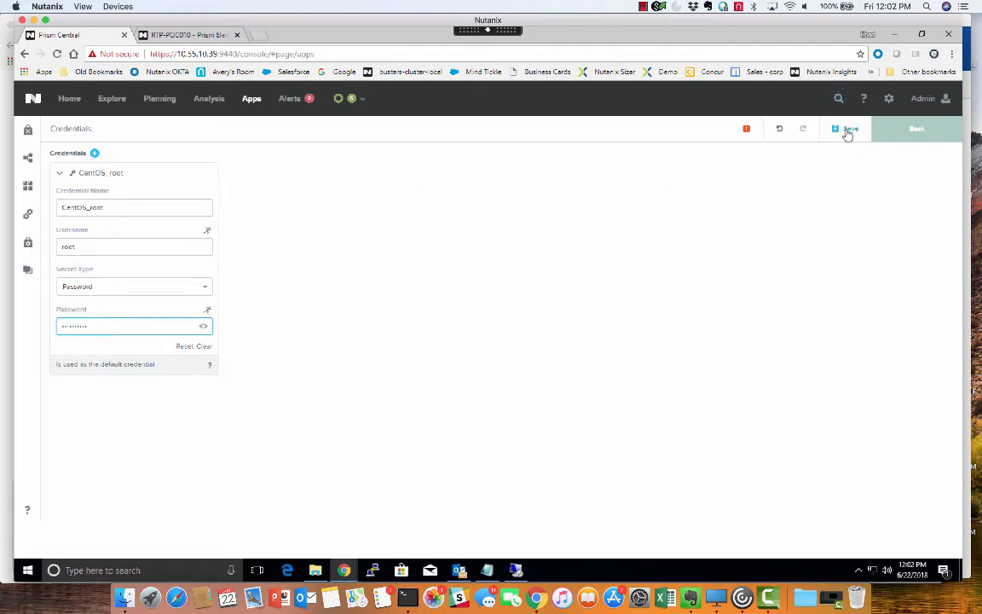
left_click(848, 133)
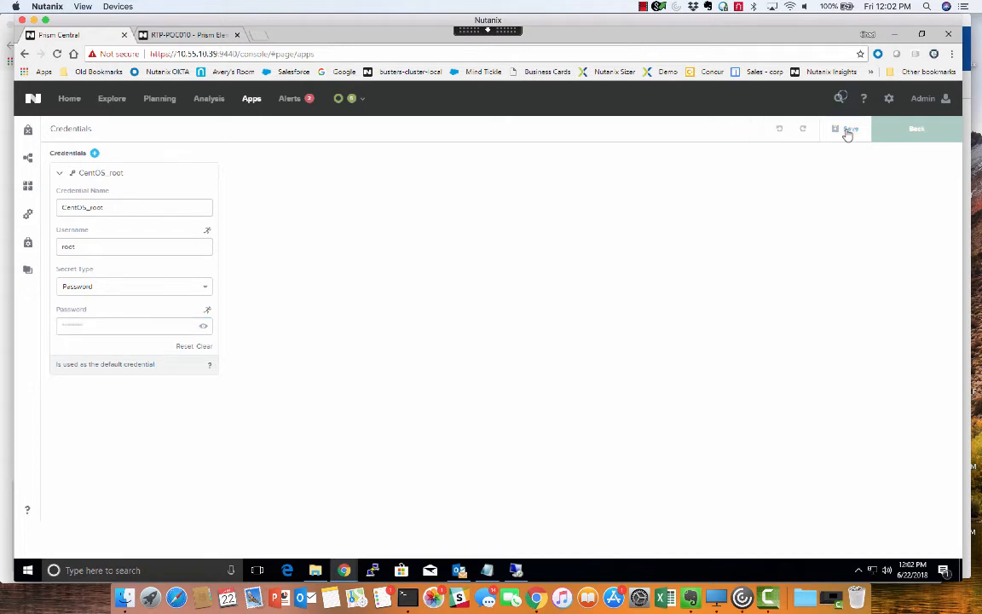
left_click(919, 129)
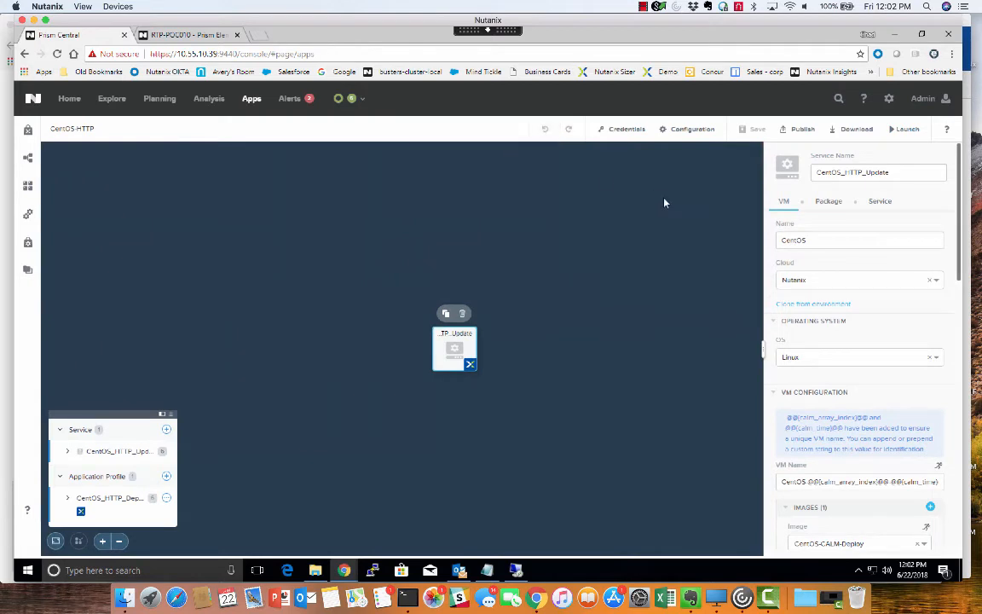
Step: Name the CentOS_HTTP_Update service's package HTTP_Install
left_click(829, 206)
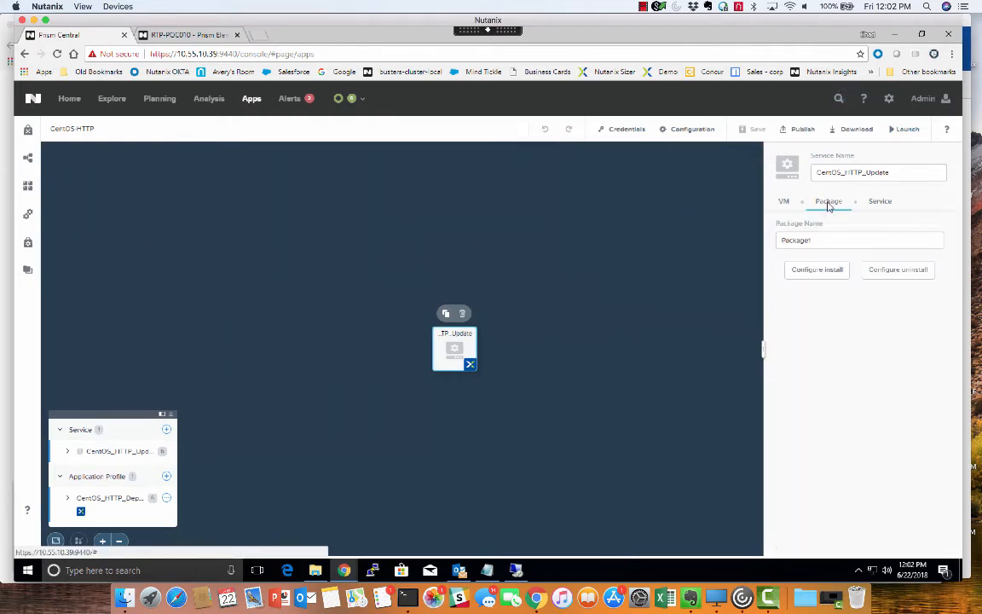
left_click_drag(817, 242, 756, 247)
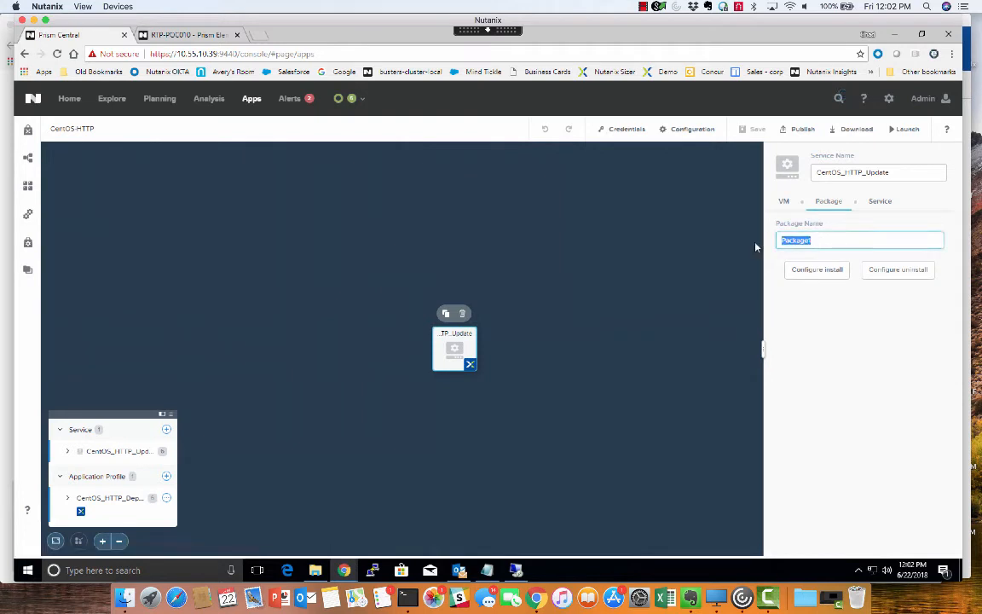
type("HTTP_I")
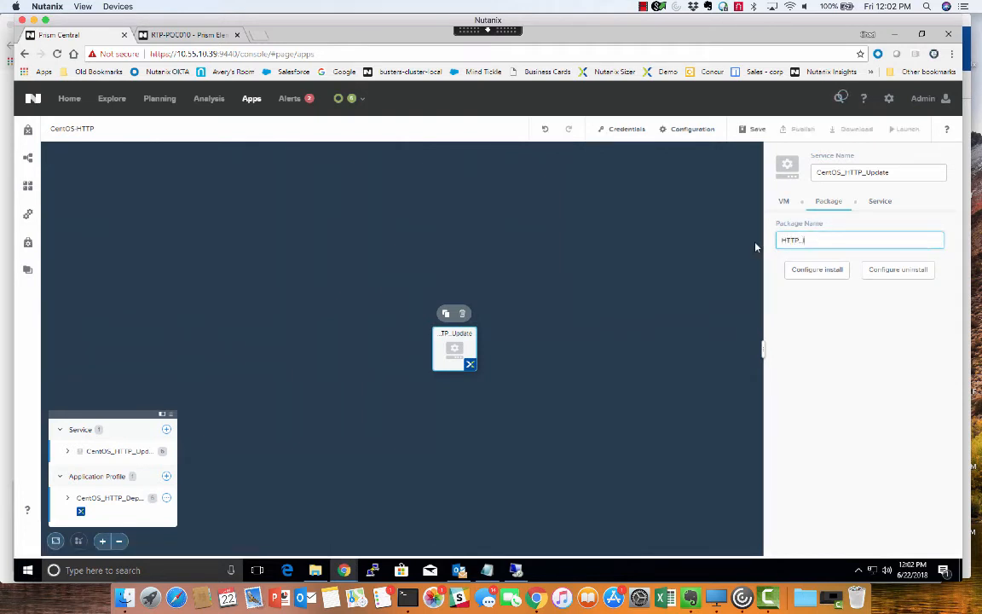
type("nstall")
Step: Add a task named HTTP_Install to the package install, with type Execute and script type Shell
left_click(818, 269)
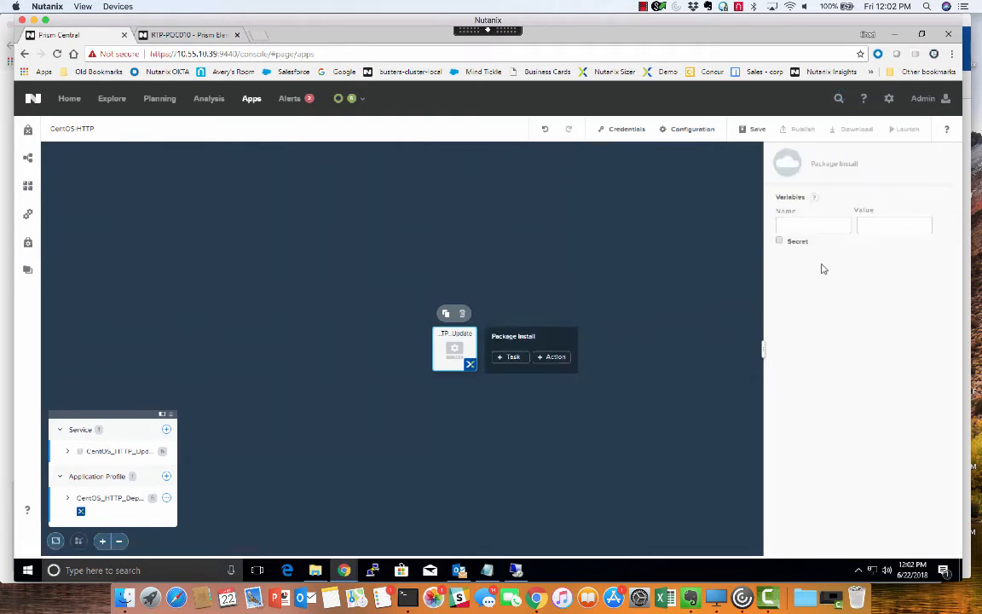
left_click(511, 356)
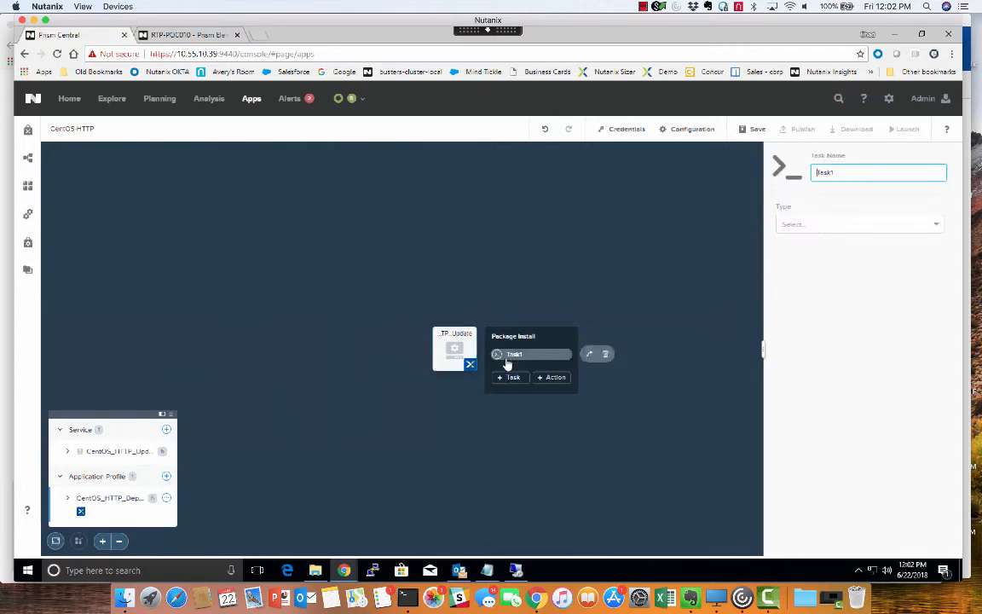
left_click_drag(844, 175, 752, 179)
type("HTTP_Install")
left_click(797, 222)
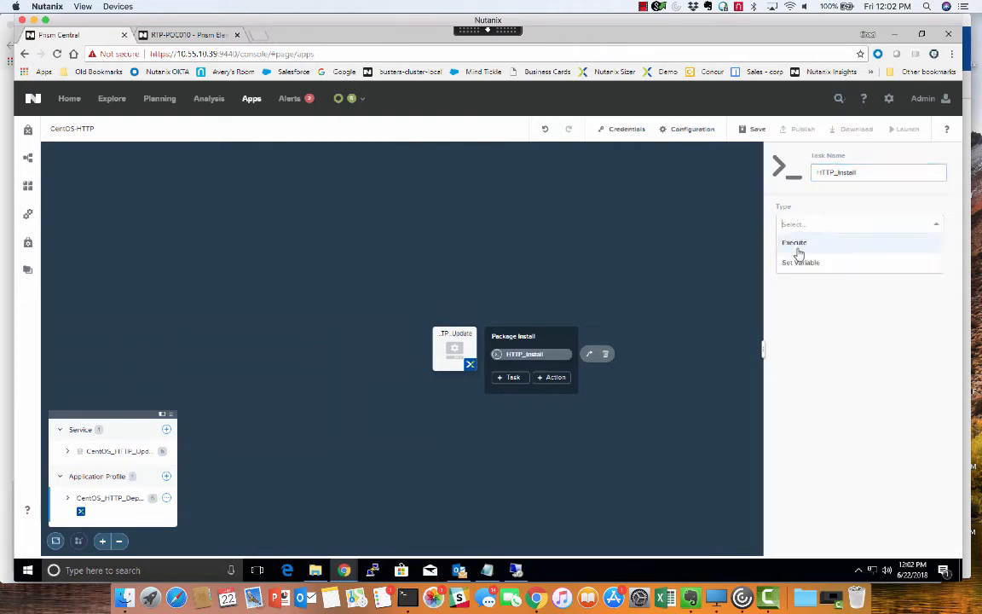
left_click(798, 246)
left_click(805, 264)
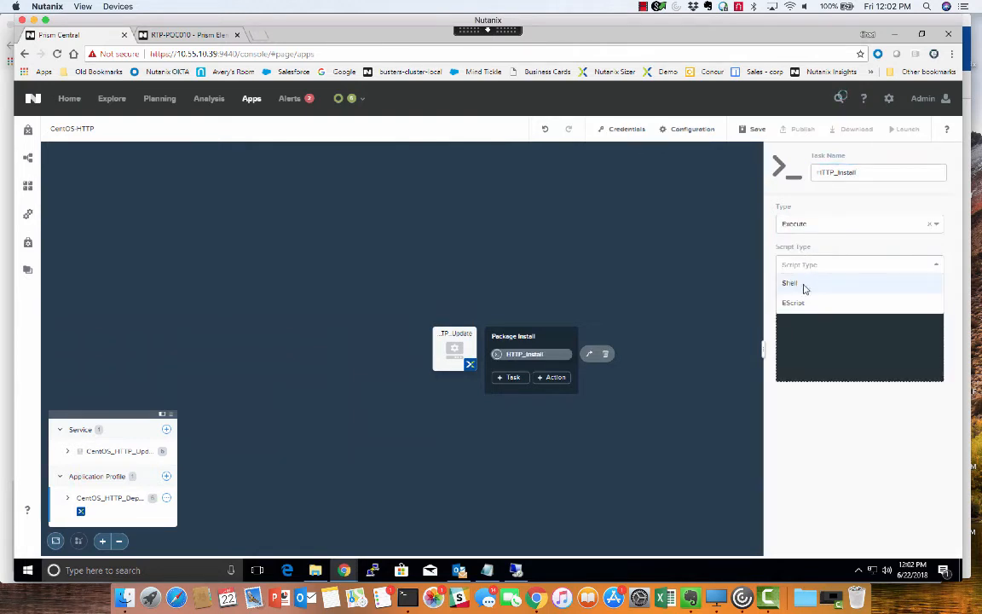
left_click(805, 282)
Step: Write the task script with the lines "#!/bin/bash", "yum -y install httpd" and "yum -y update"
left_click(802, 340)
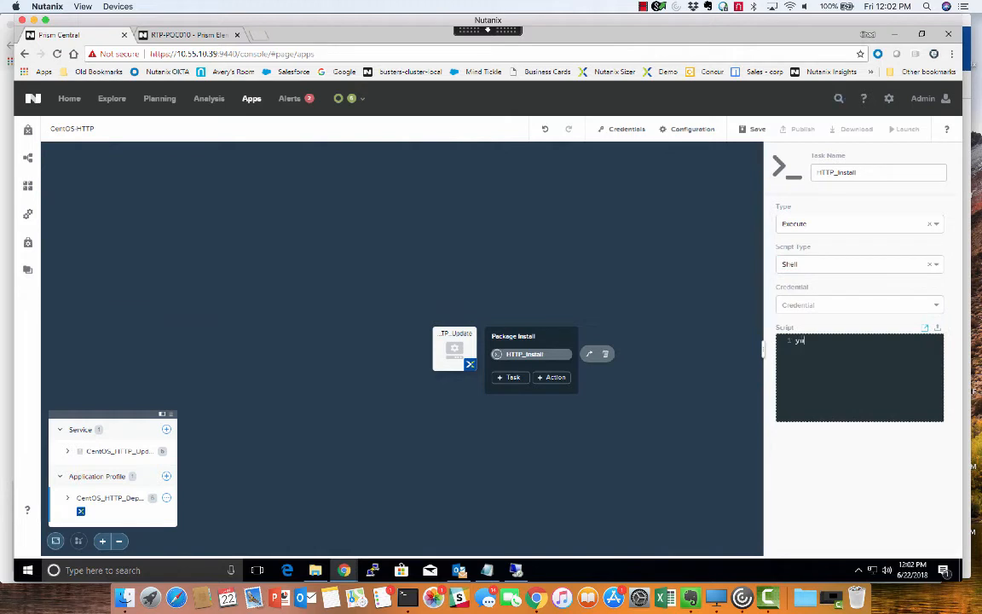
type("yum -y install httpd ")
type("yum -y update")
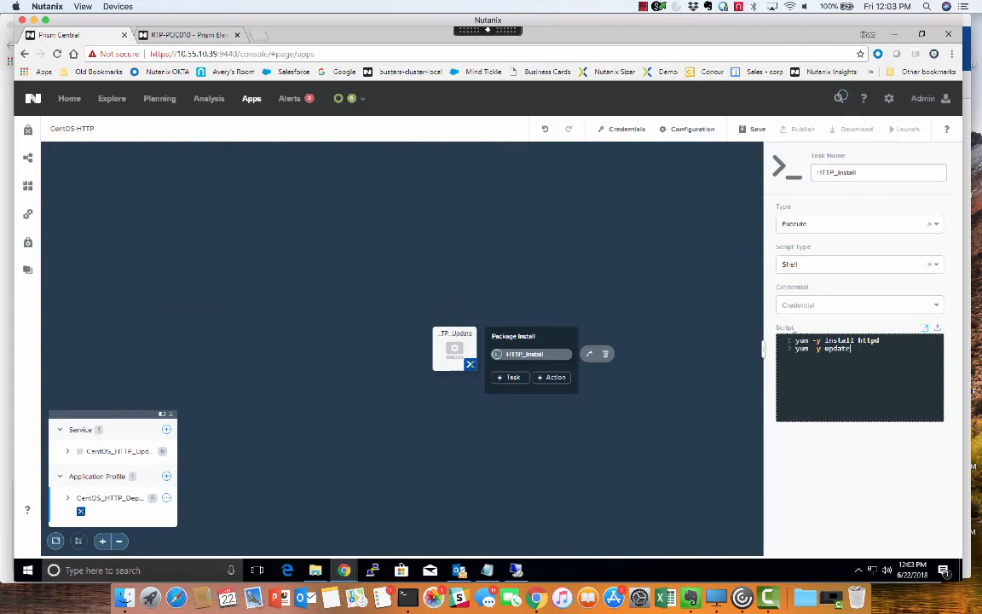
key("Return")
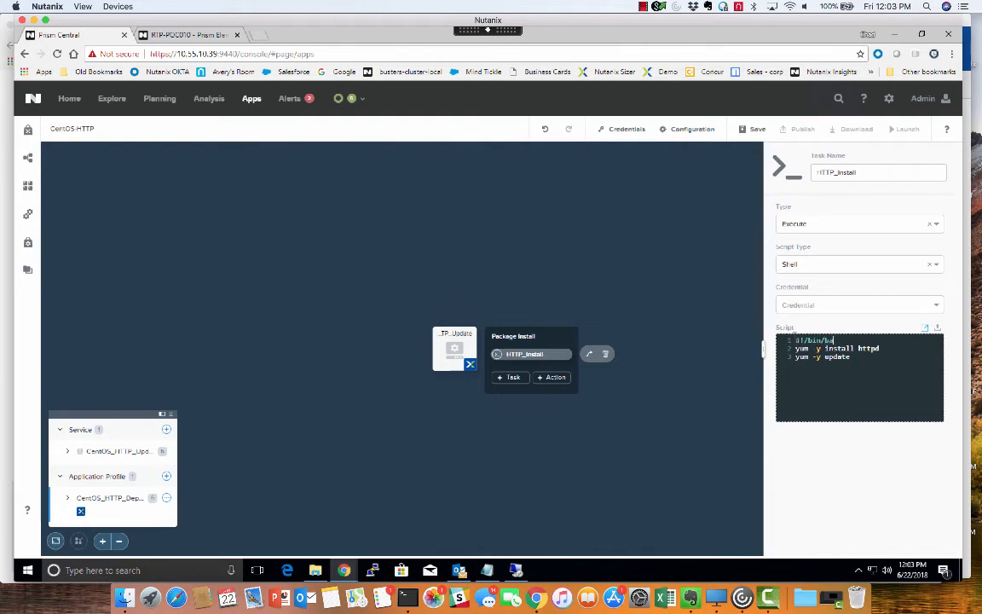
Step: Assign the CentOS_root credential to the HTTP_Install task and save the blueprint
left_click(854, 304)
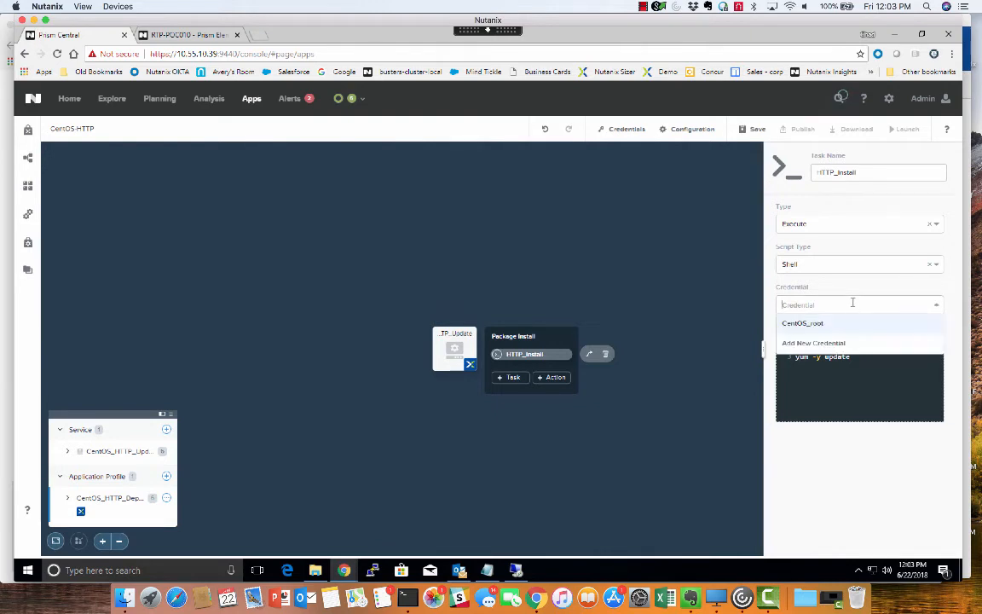
left_click(806, 324)
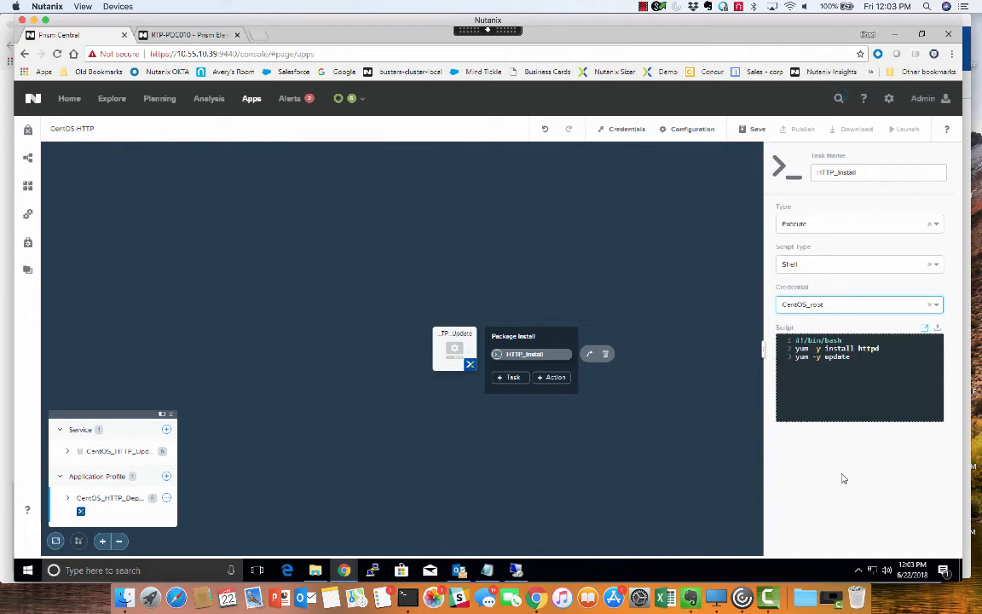
left_click(758, 130)
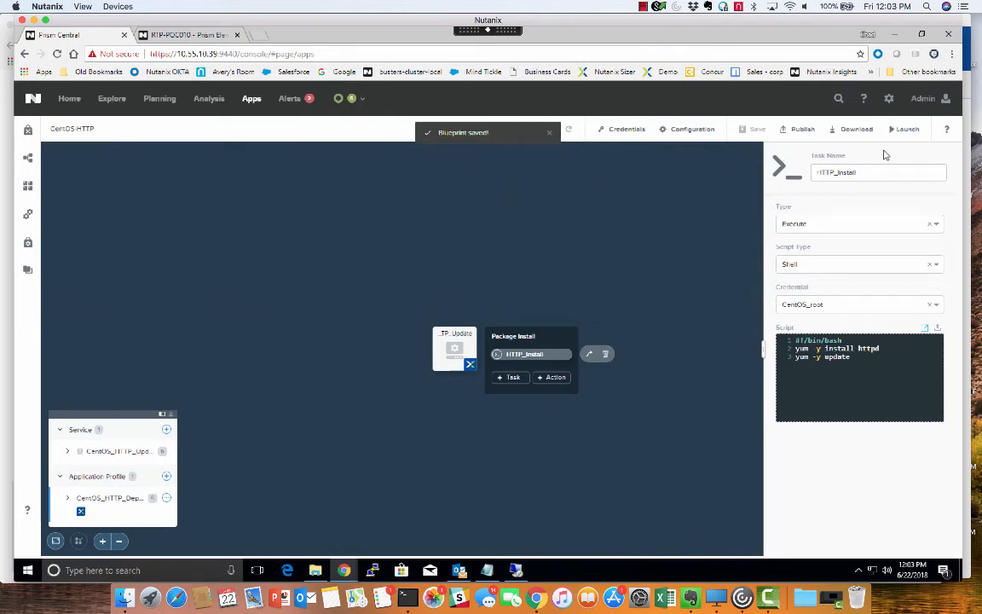
Step: Launch the blueprint as an application named CentOS_HTTP, using the CentOS_HTTP_Deploy profile
left_click(905, 131)
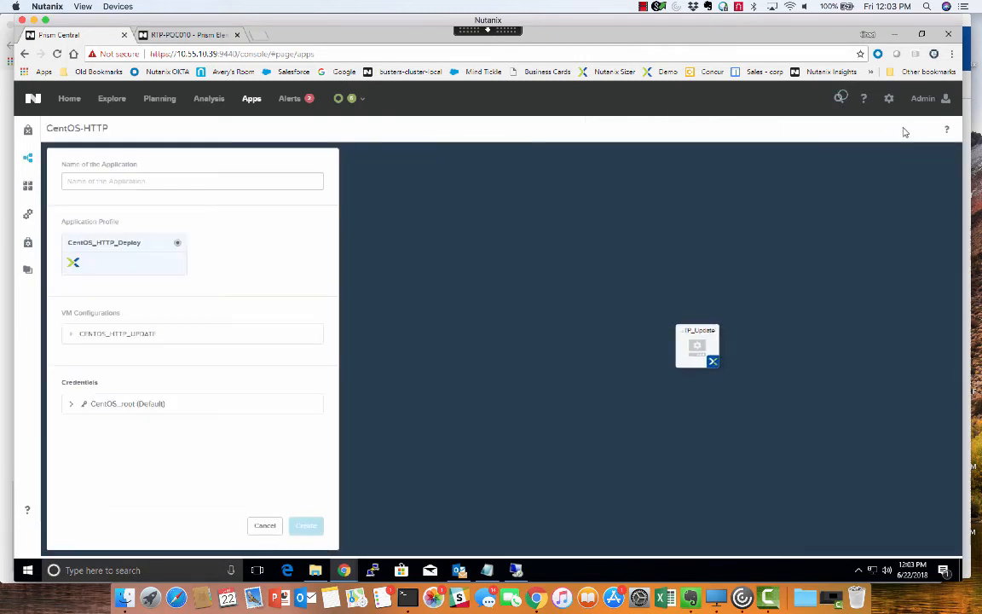
left_click(256, 181)
type("Ce")
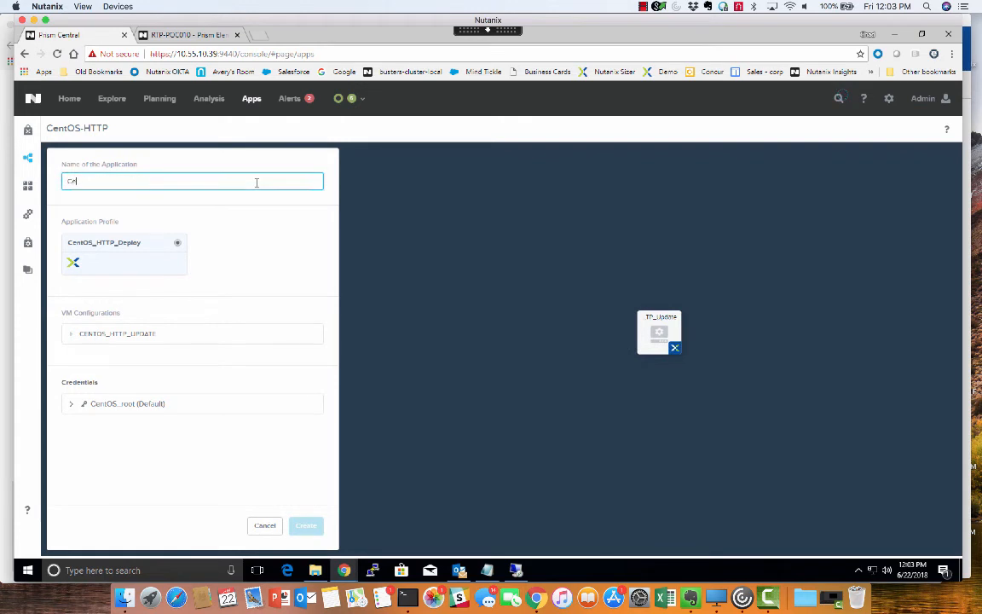
type("ntOS_HTT")
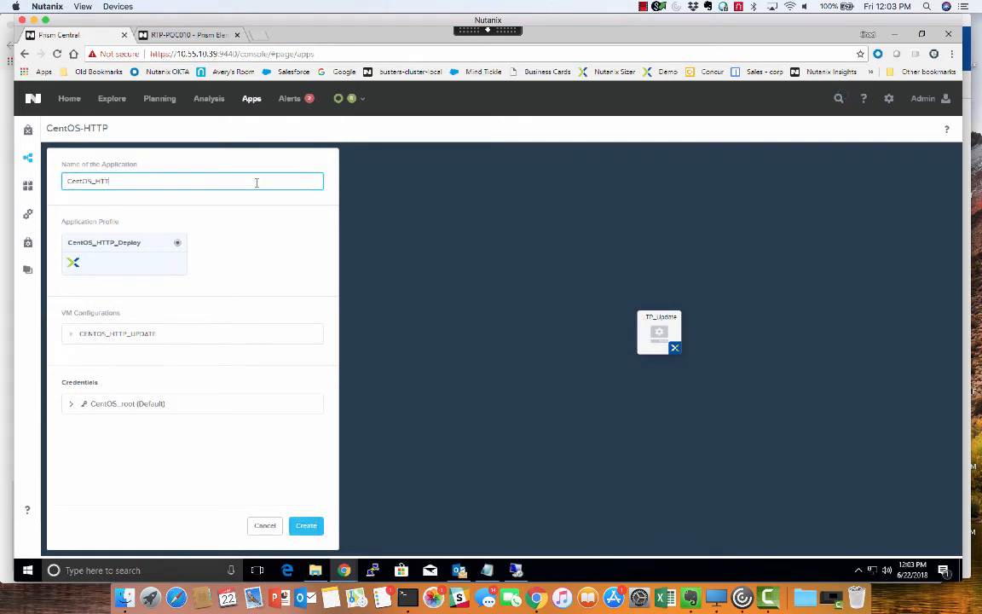
type("P")
left_click(307, 528)
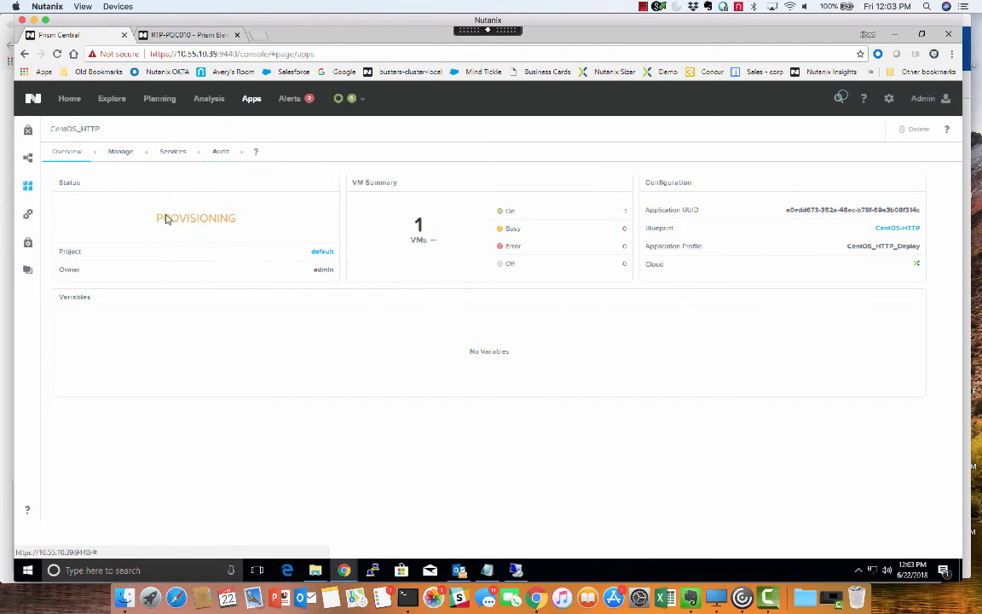
Step: Review the application's audit trail for the Create run, expanding the Package Install and HTTP_Install entries
left_click(220, 153)
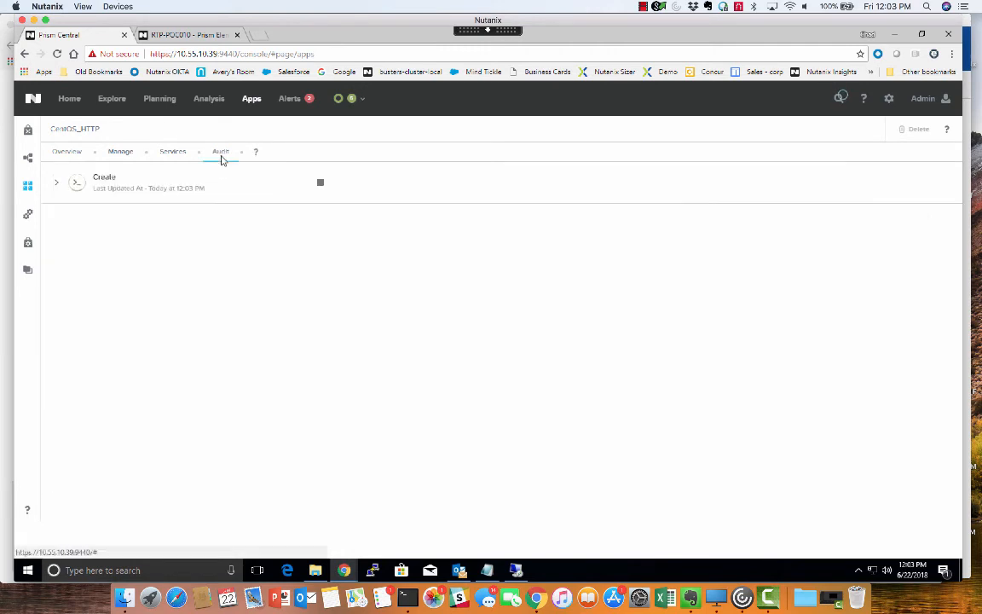
left_click(60, 187)
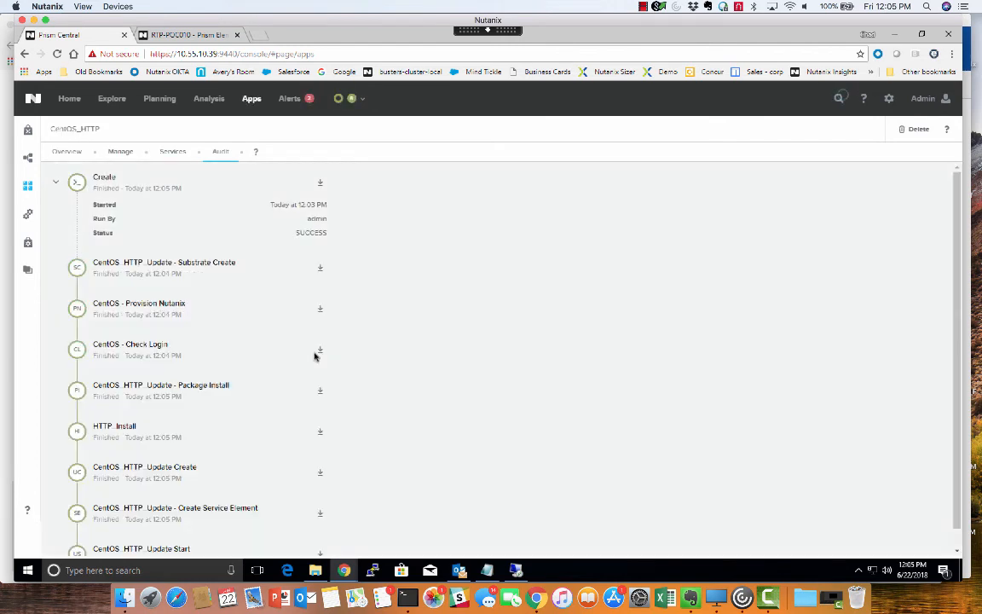
scroll(406, 301, "down", 1)
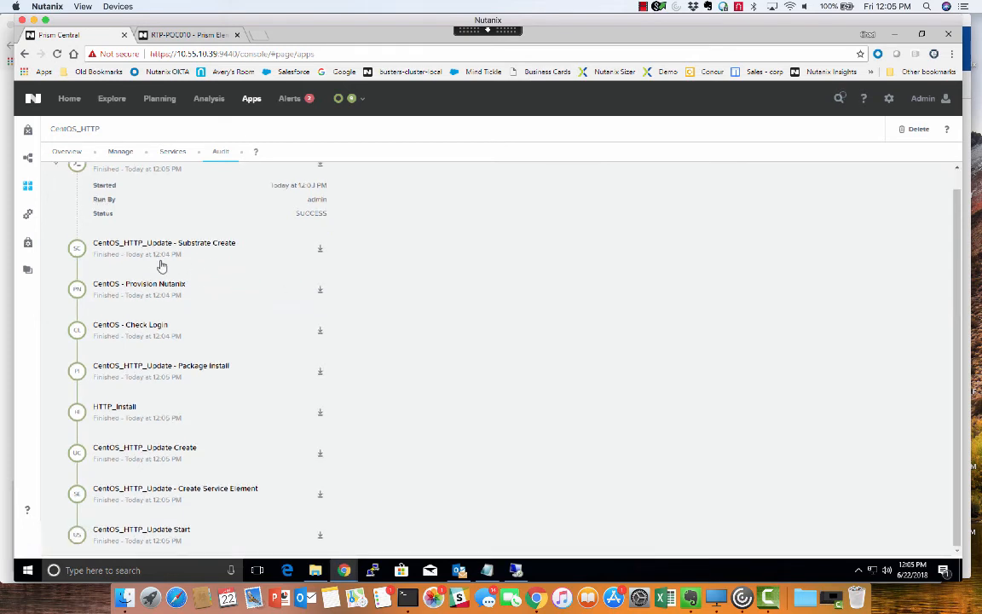
left_click(162, 372)
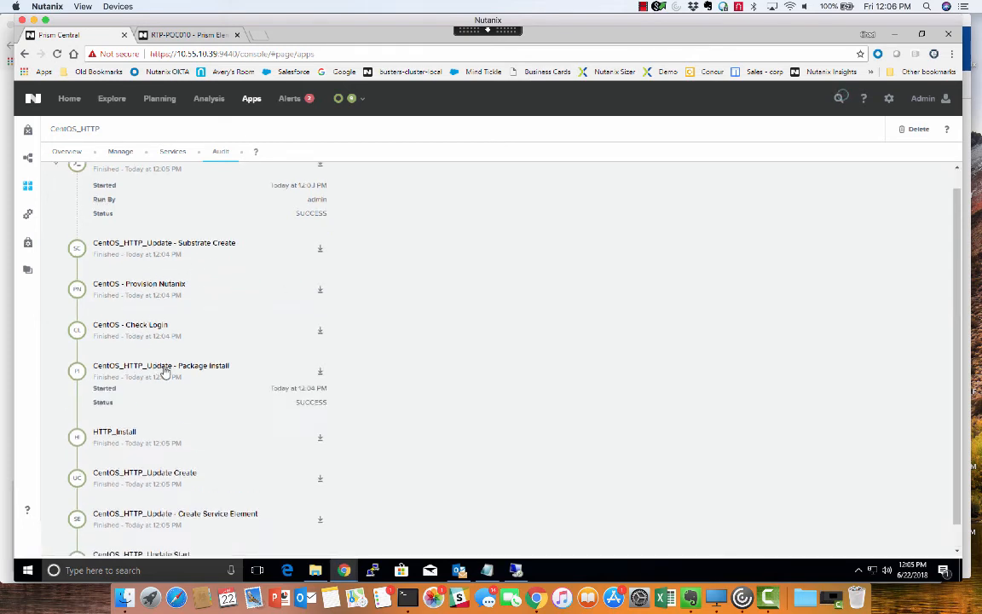
left_click(137, 445)
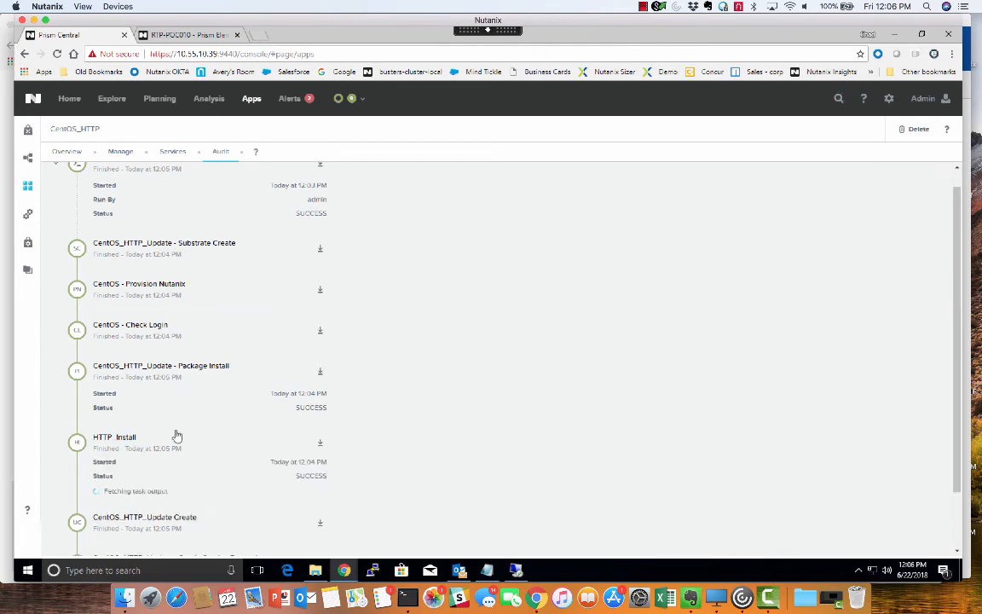
Step: Examine the HTTP_Install task's output in the enlarged view, from the dependency resolution through the final update check
scroll(207, 428, "down", 5)
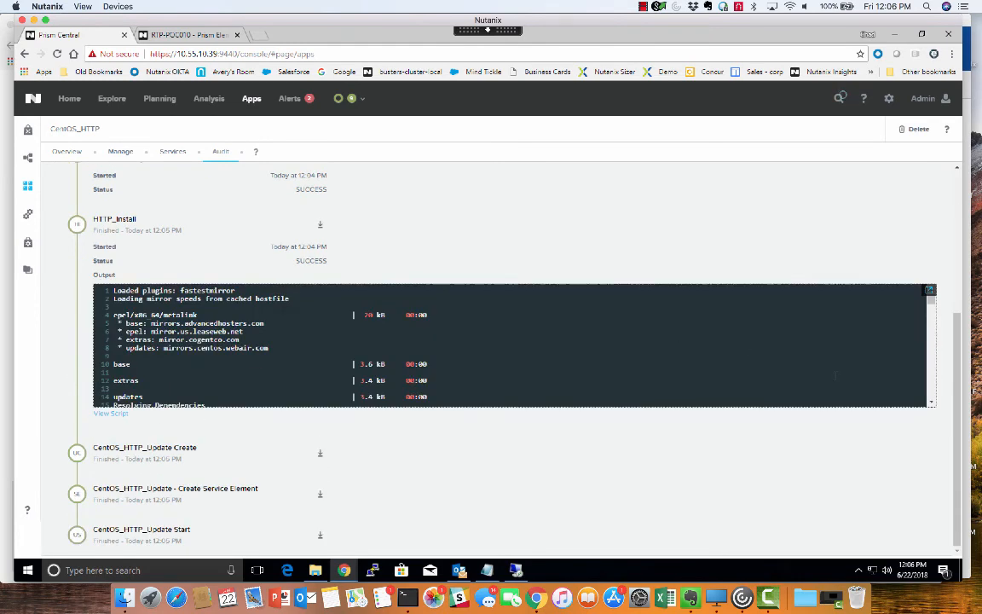
left_click(930, 290)
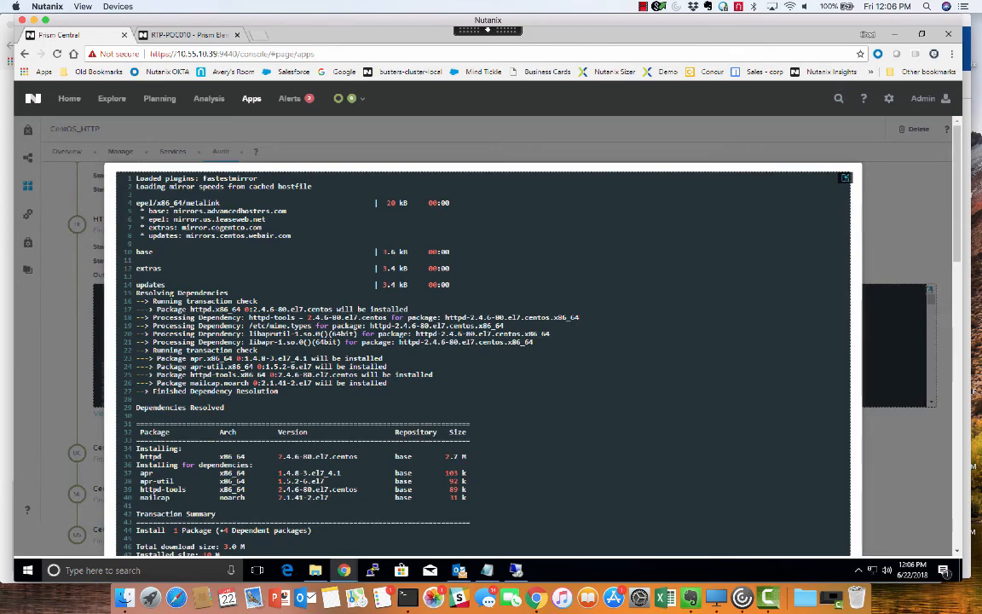
scroll(129, 271, "down", 5)
scroll(483, 333, "down", 8)
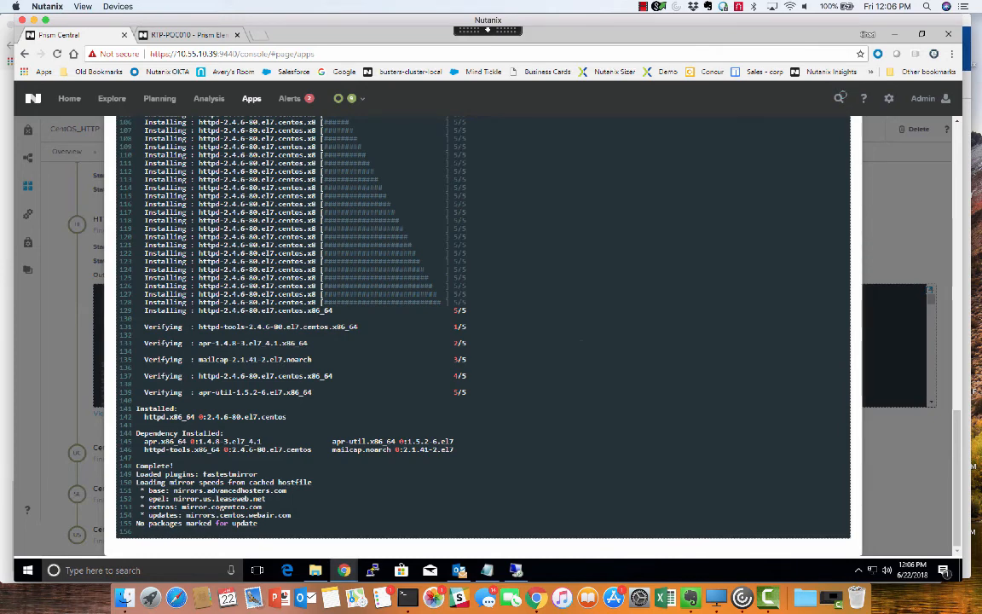
scroll(482, 358, "up", 15)
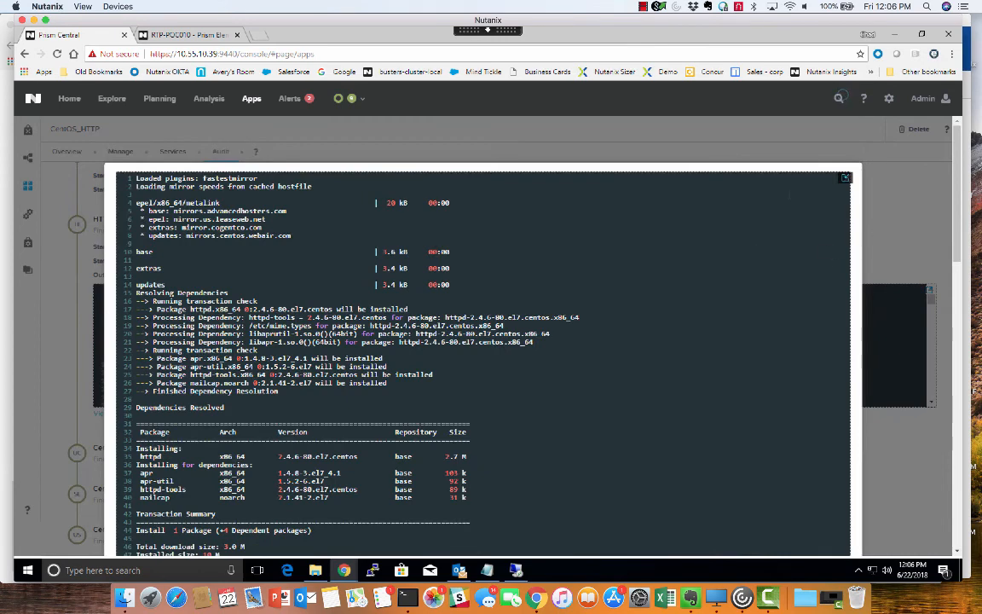
Step: Close the enlarged task output, check the application list, and display the refreshed list of VMs among the explored entities
left_click(845, 179)
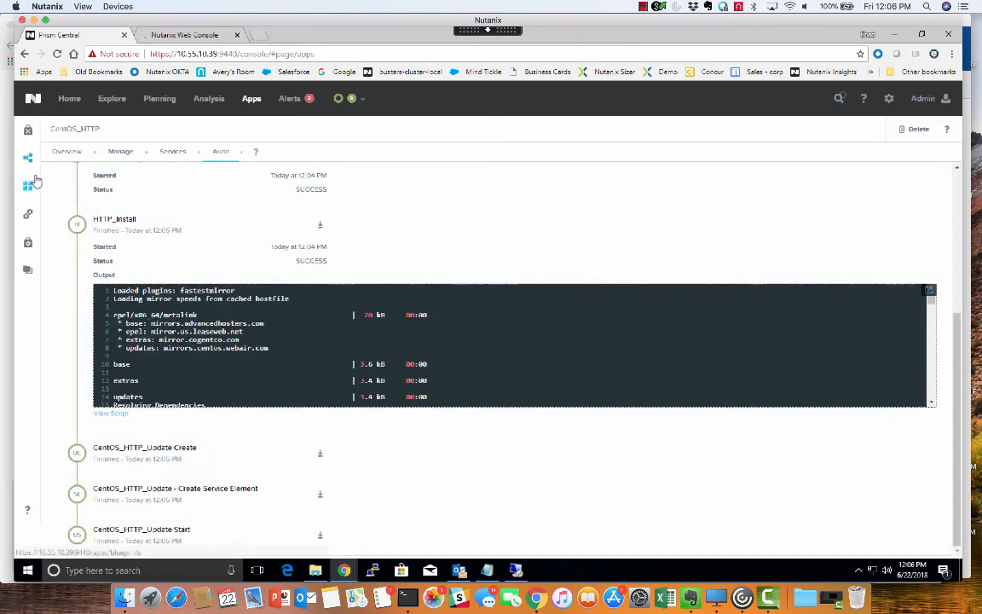
left_click(27, 185)
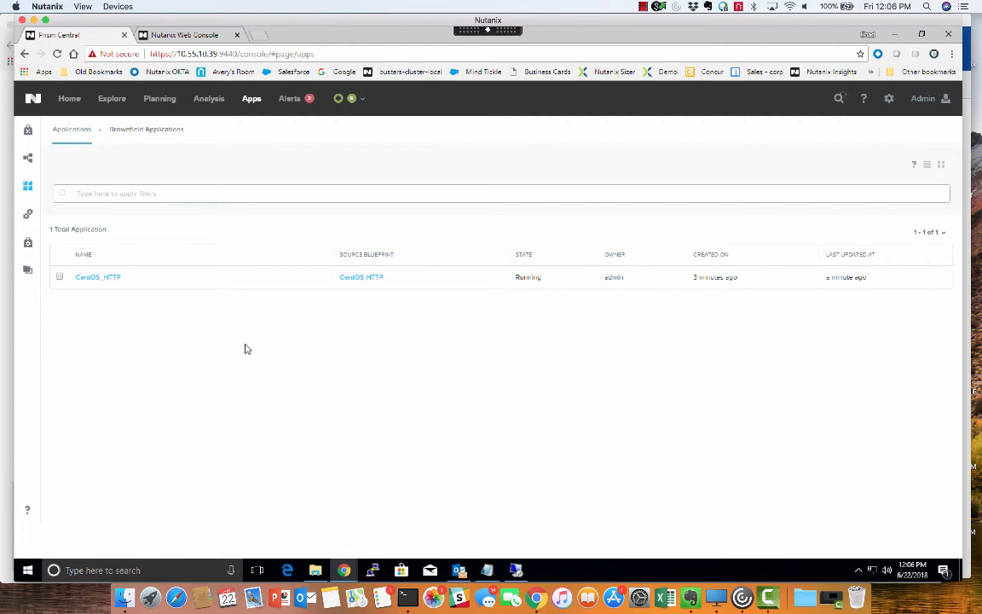
left_click(108, 101)
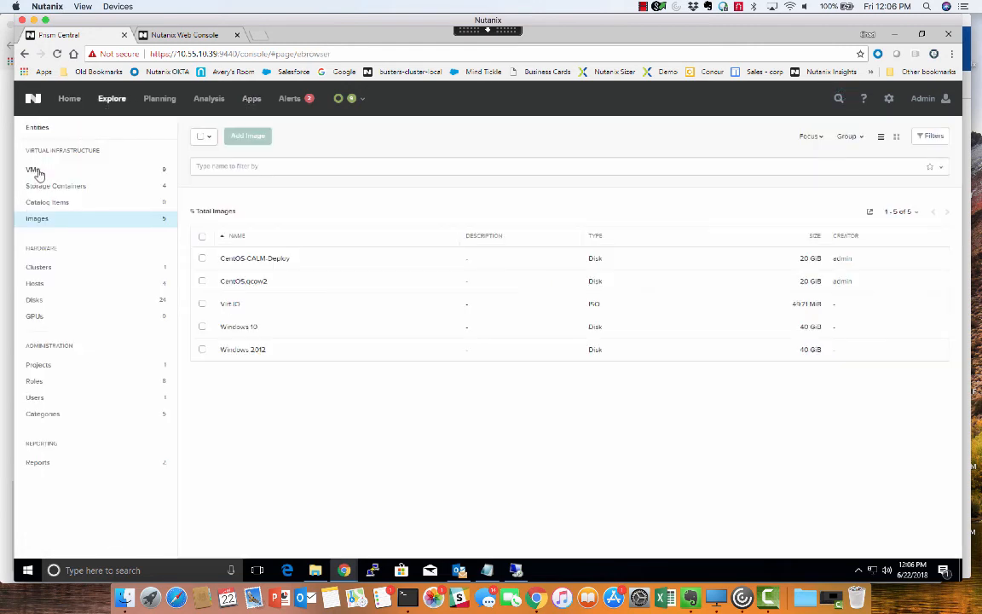
left_click(36, 171)
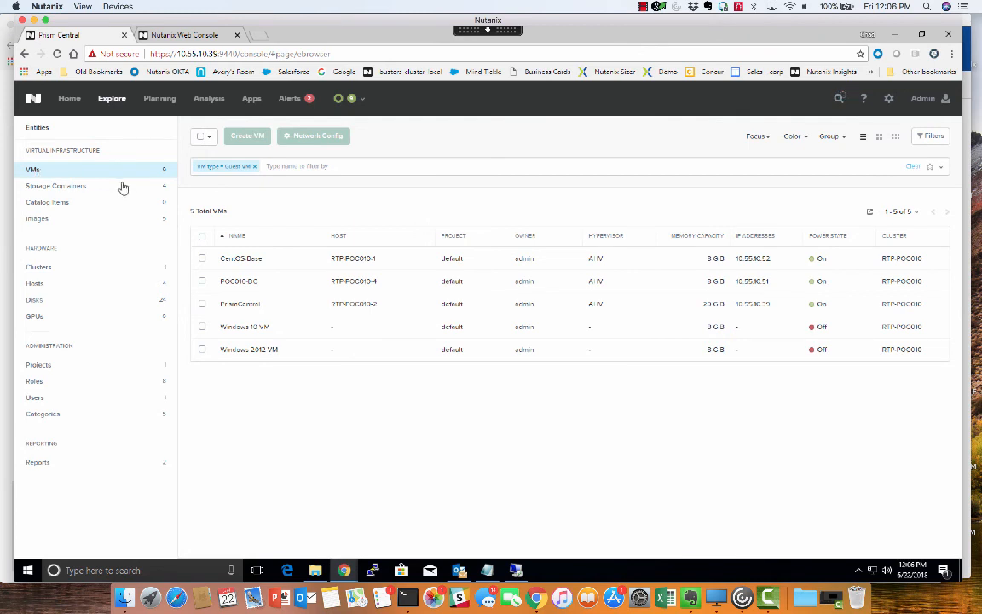
left_click(33, 171)
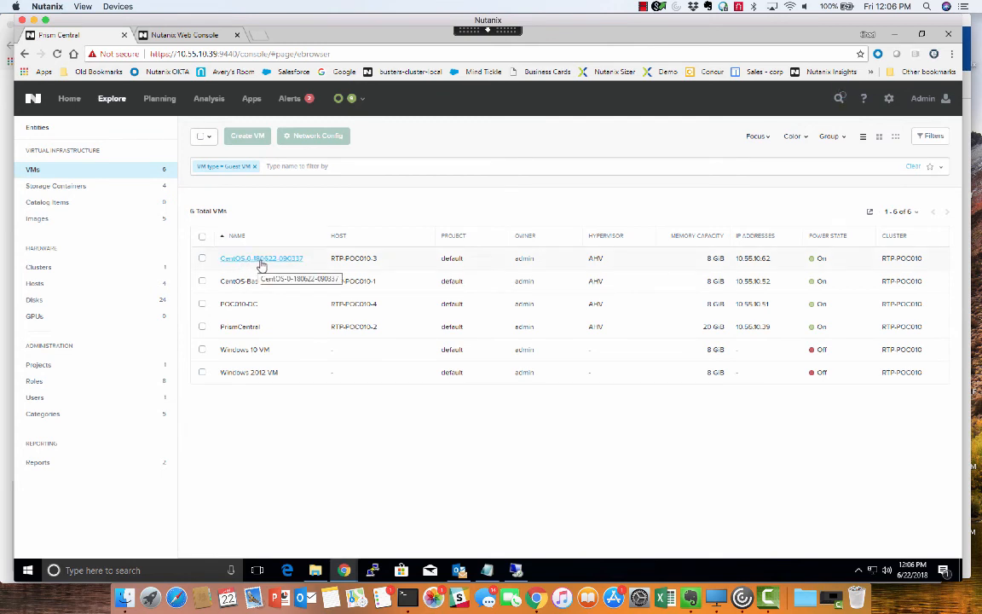
Step: Log in to the cluster's Prism Element console as admin, entering the account password
left_click(184, 35)
left_click(413, 321)
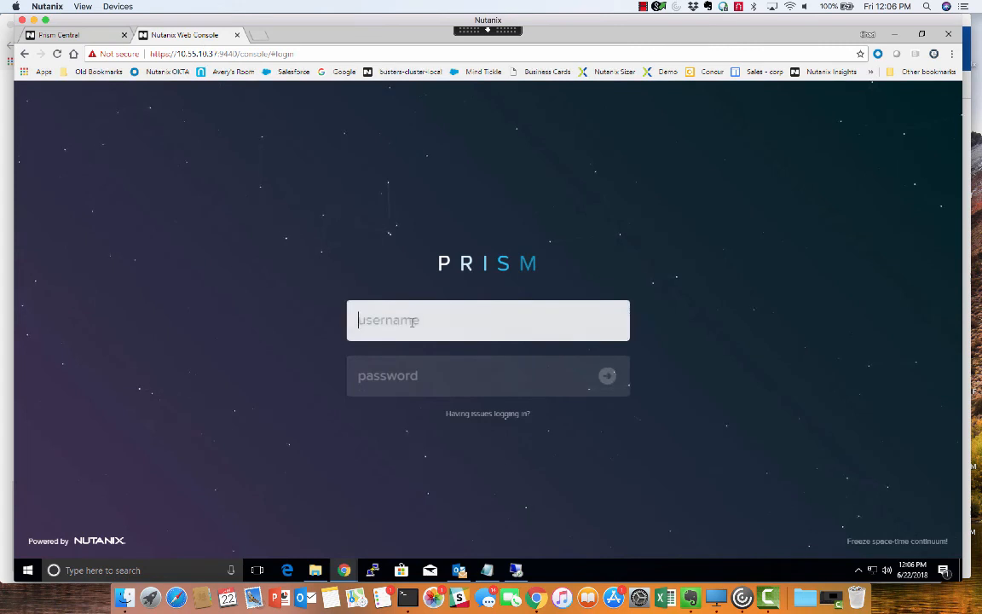
type("admin")
key("Tab")
type("nu")
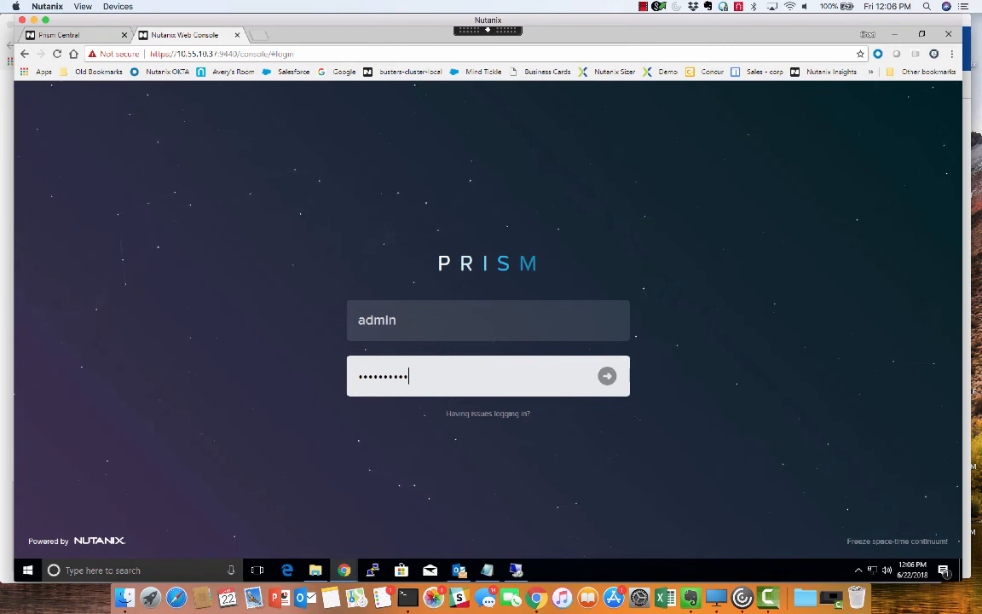
key("Return")
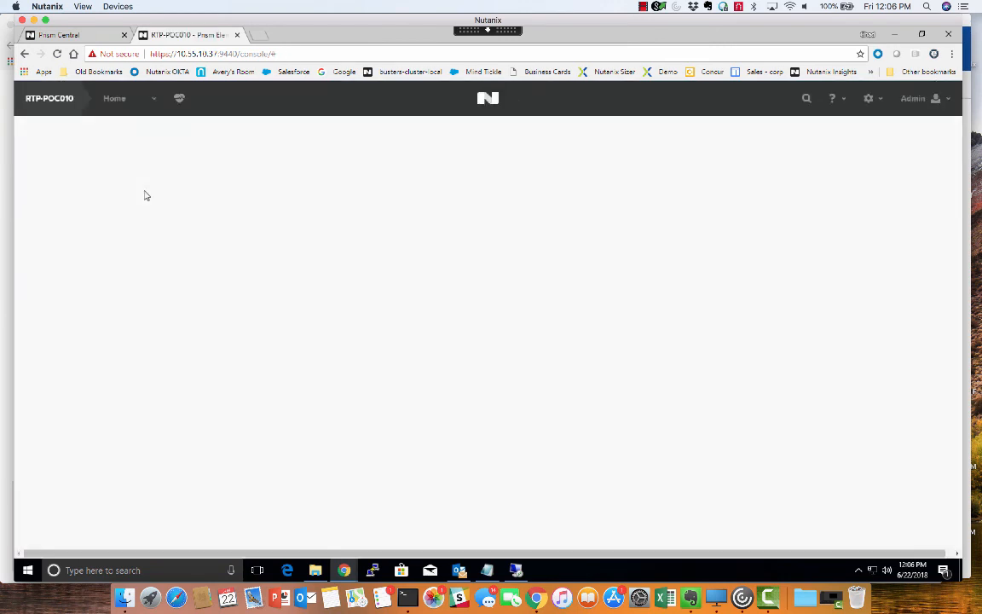
Step: Display the RTP-POC010 cluster's VMs as a table and look up the new CentOS VM's IP address
left_click(115, 117)
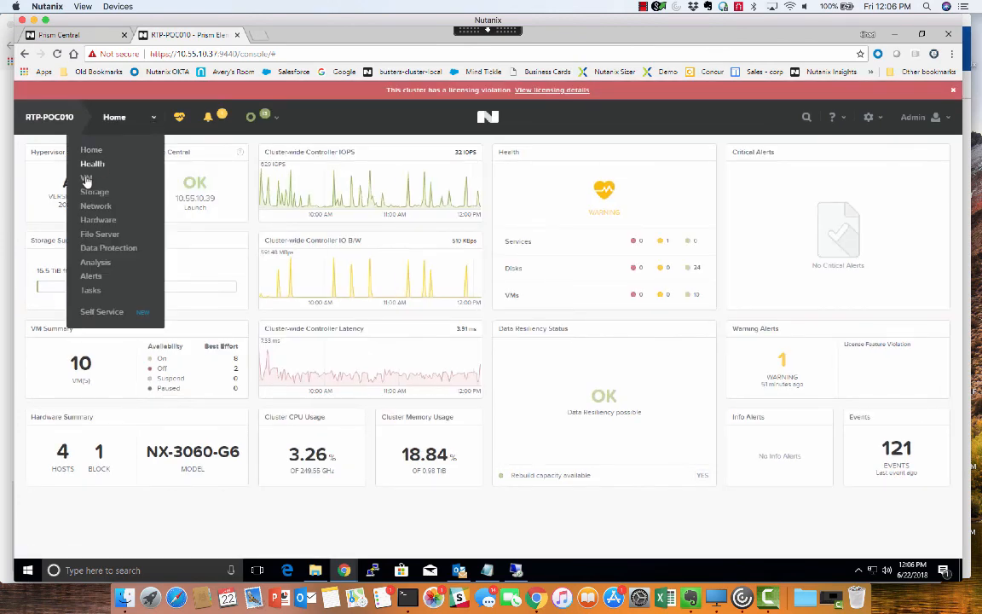
left_click(87, 178)
left_click(86, 150)
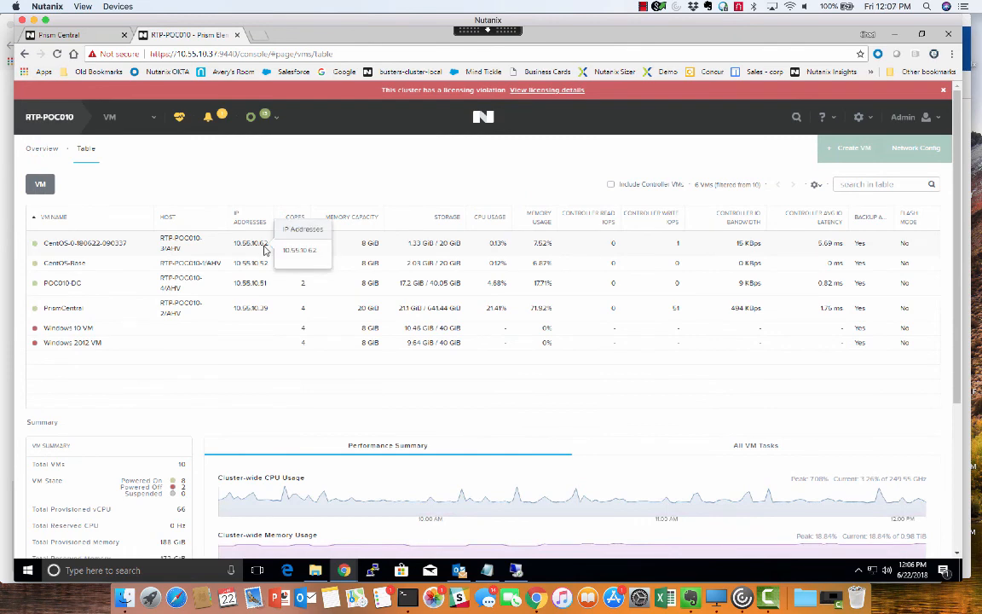
Step: Switch to Terminal, clear the screen and exit the SSH session on 10.55.10.29
left_click(407, 597)
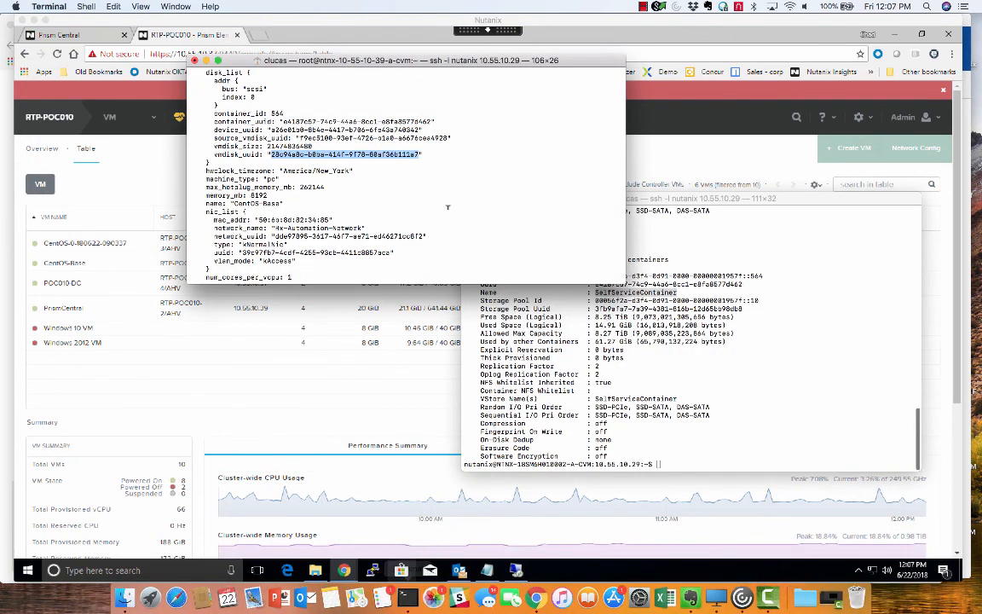
key("Return")
key("Return")
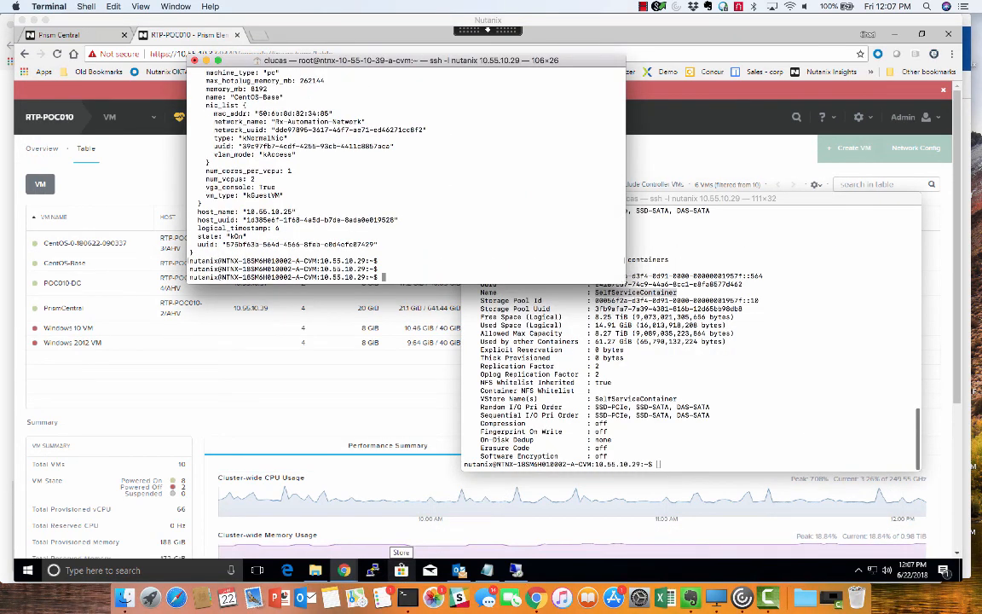
type("clear")
key("Return")
type("exit")
key("Return")
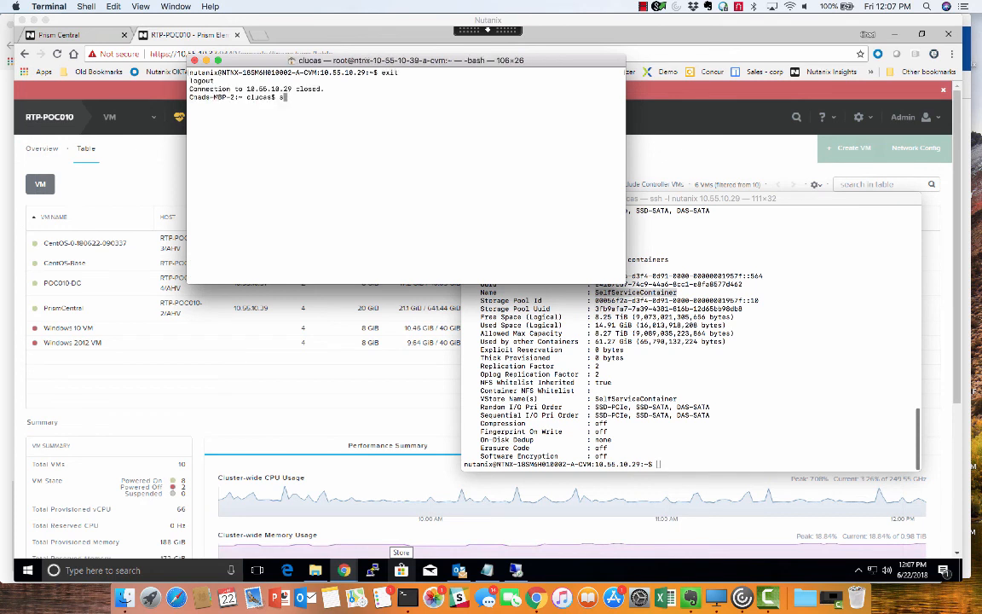
Step: Connect to the deployed VM with ssh -l root 10.55.10.62, accept its host key and enter the root password
type("ssh -l root")
type("10.55.10")
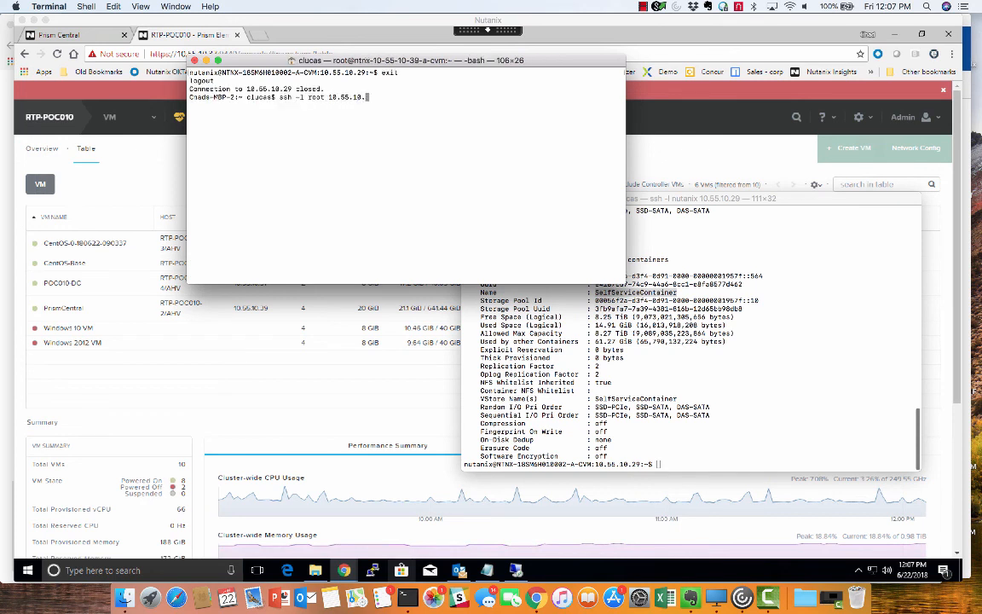
type(".")
left_click_drag(351, 63, 565, 223)
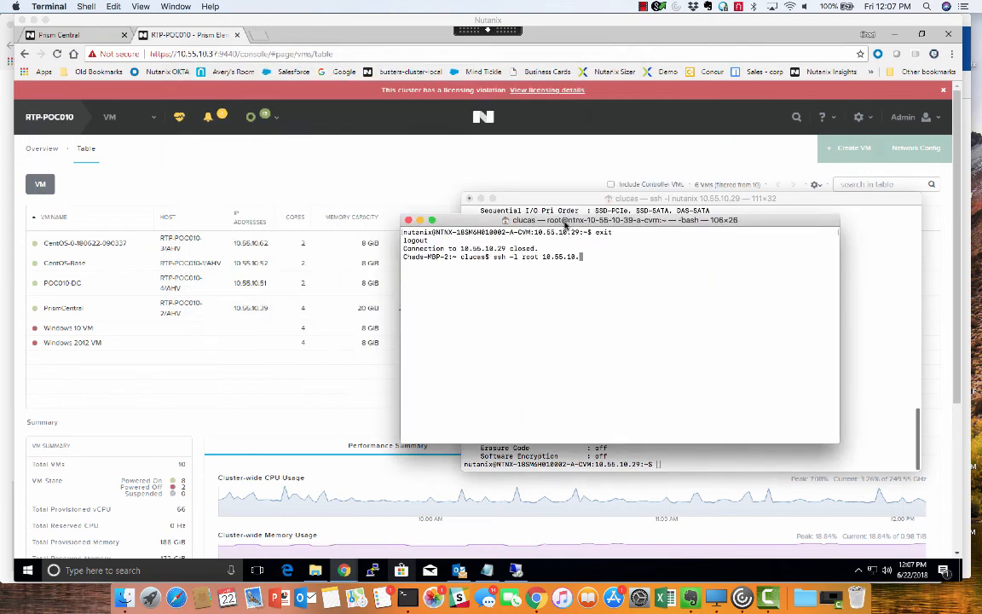
type("62")
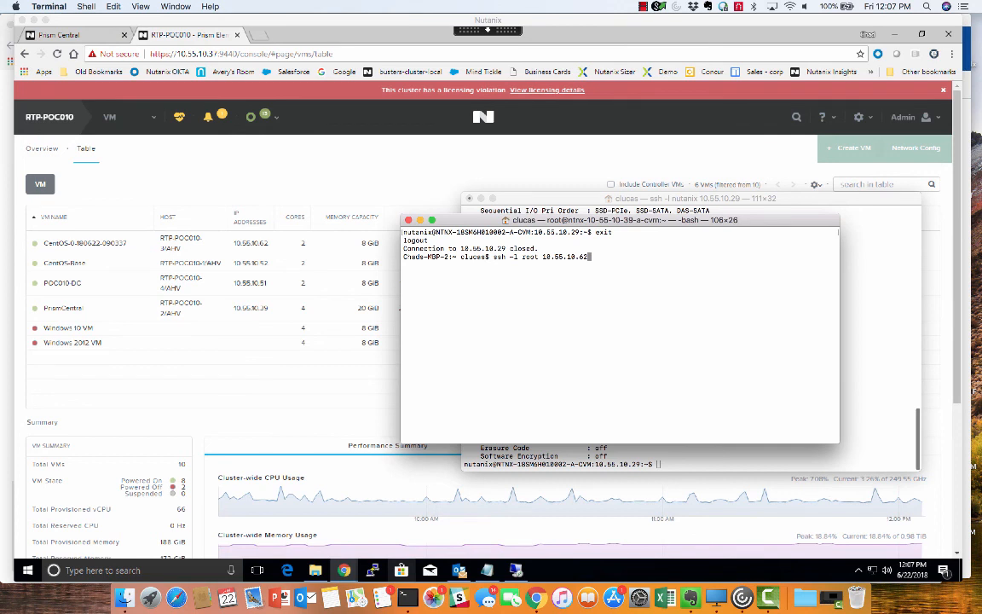
key("Return")
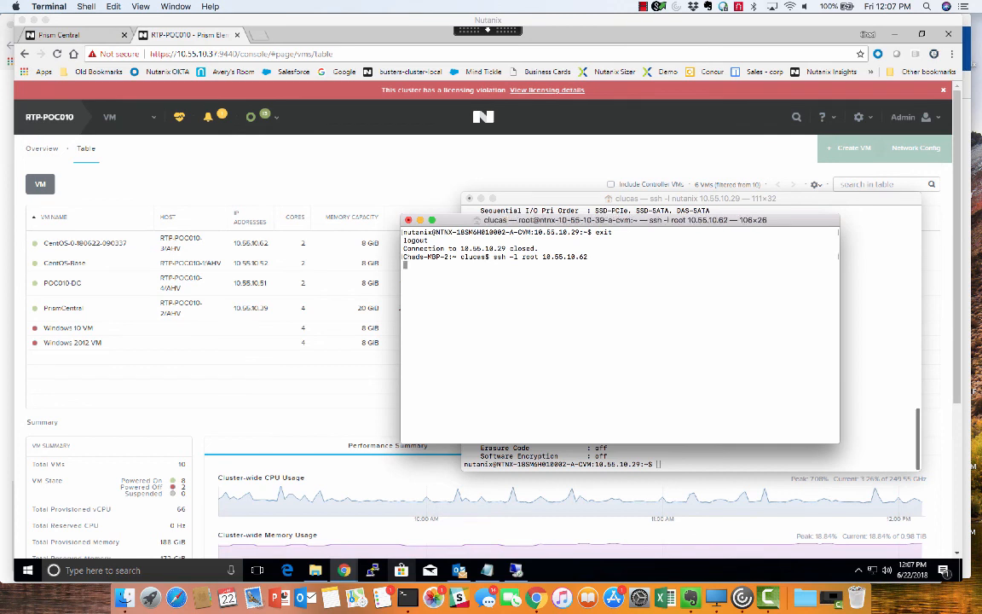
type("yes")
key("Return")
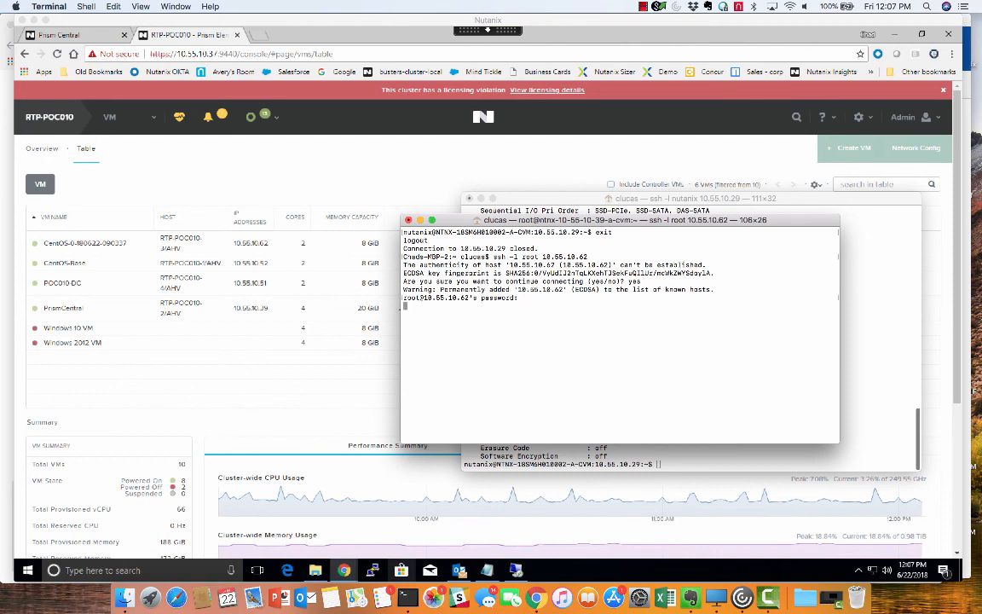
key("Return")
Step: List the home directory's files with ls and try to query the httpd package with yum -l |grep -i httpd
type("ls")
key("Return")
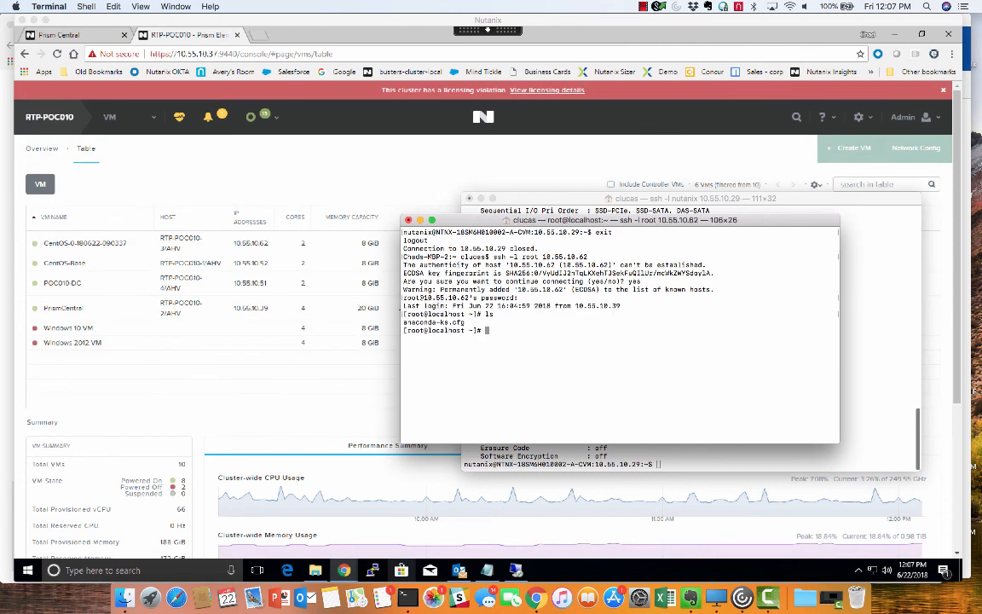
type("yum -l |grep -i httpd")
key("Return")
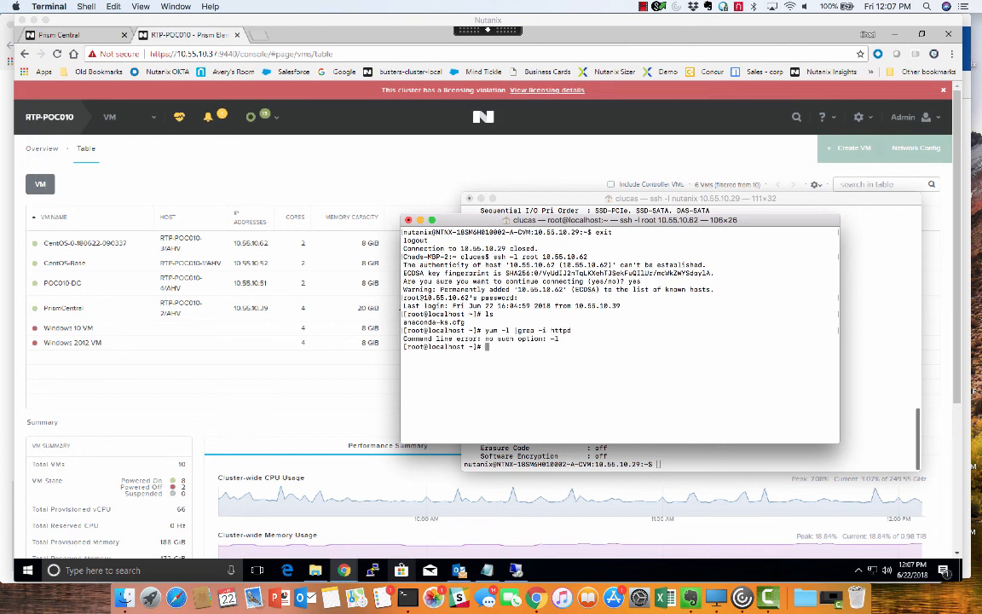
Step: List the yum packages matching http with yum list |grep http and look through the output
type("yum")
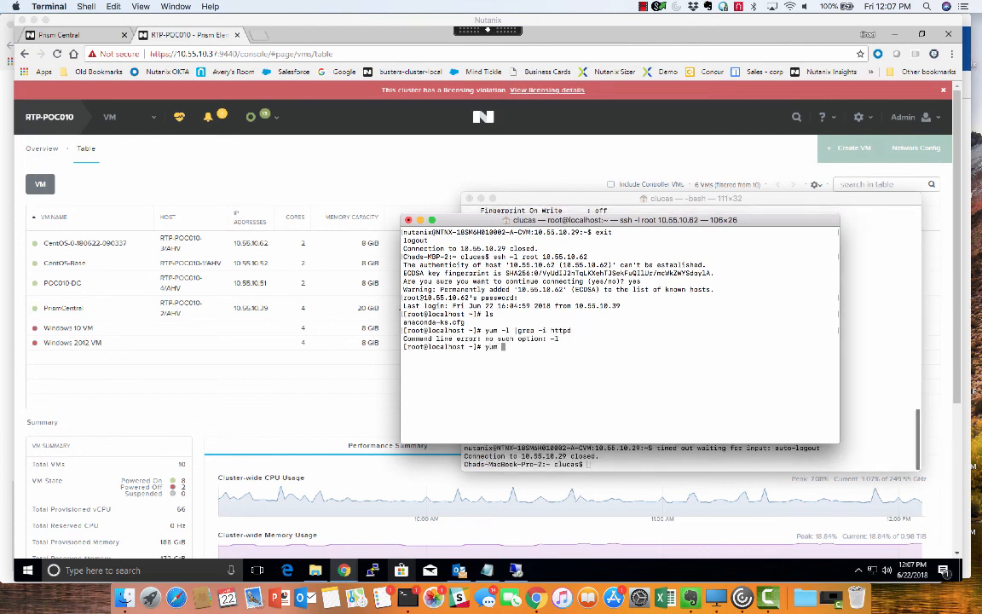
type(" list |grep http")
key("Return")
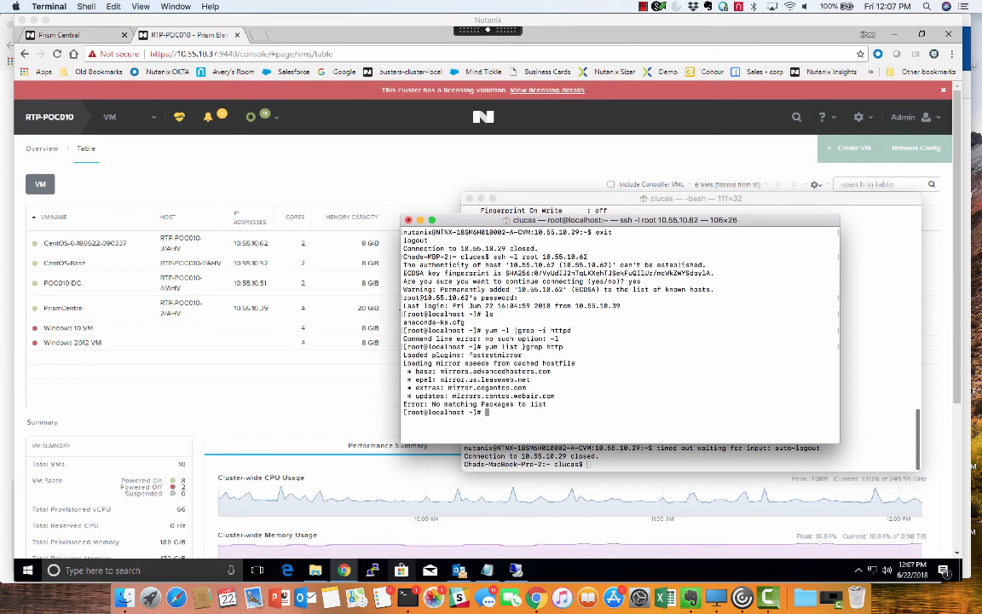
type("yum list |grep http")
key("Return")
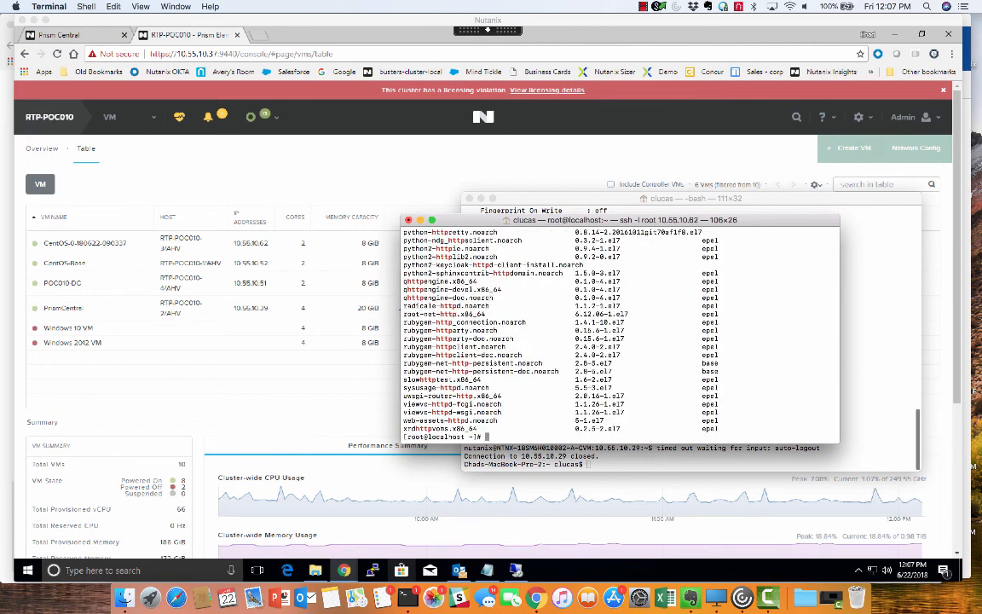
scroll(564, 347, "up", 5)
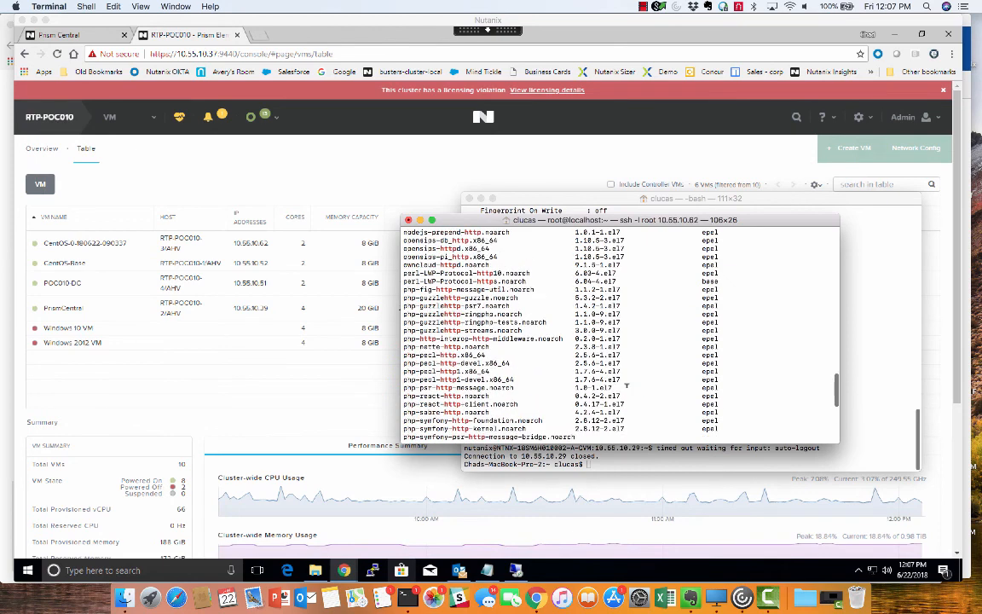
scroll(627, 386, "down", 5)
Step: Clear the VM's SSH session screen and switch back to the VM table in Prism Element
type("clear")
key("Return")
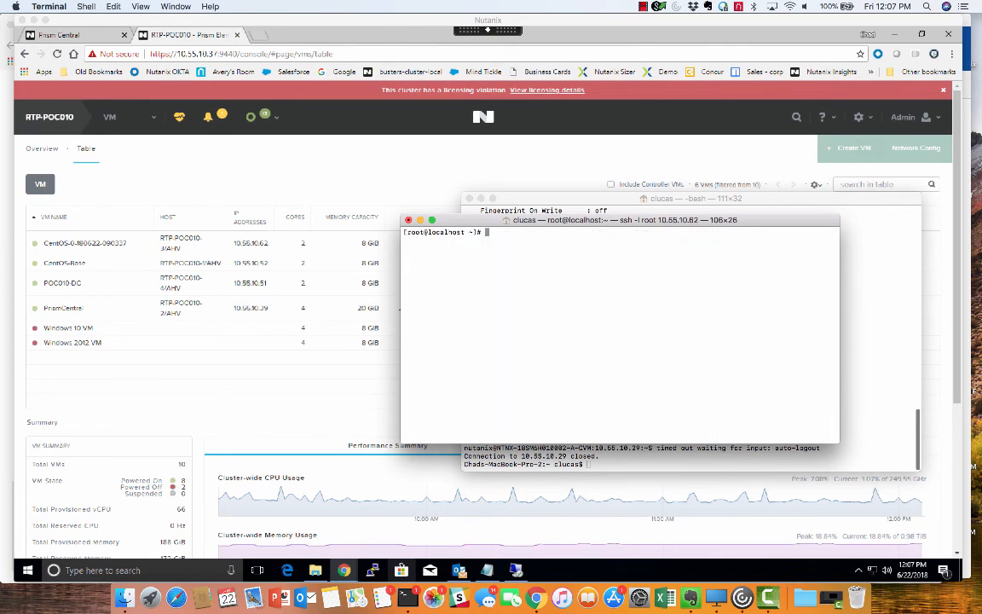
left_click(483, 203)
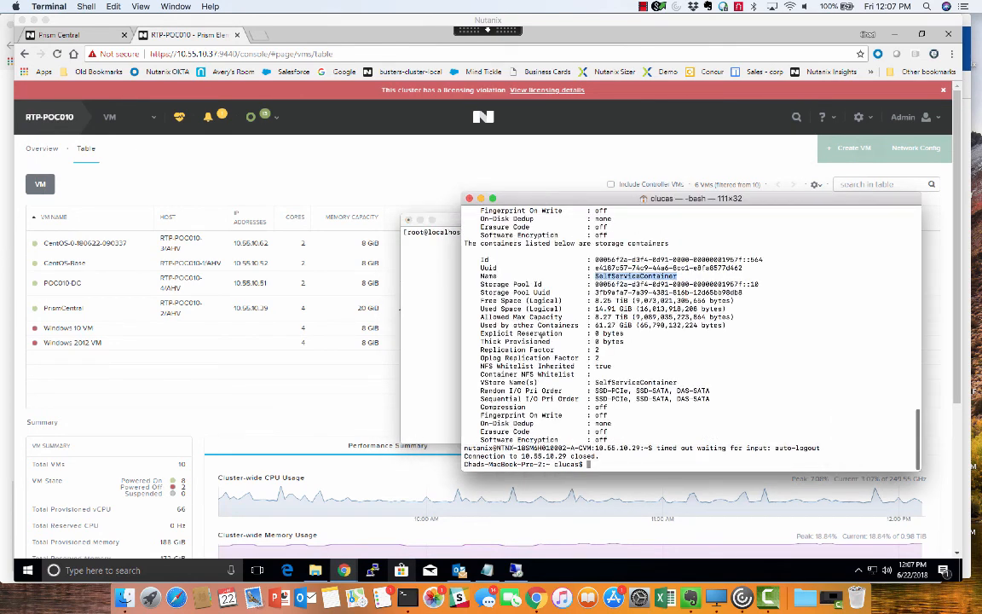
left_click(258, 350)
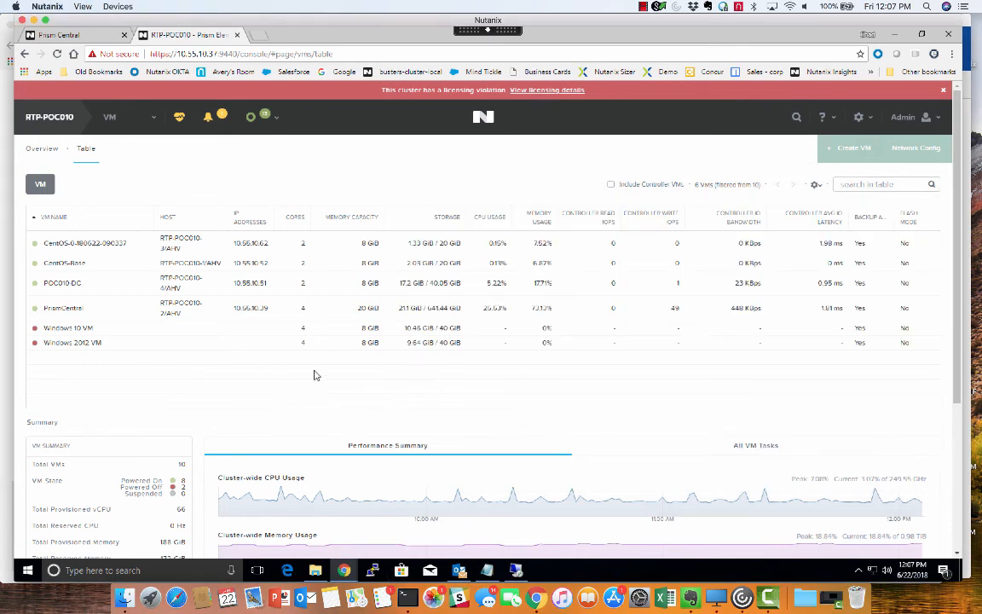